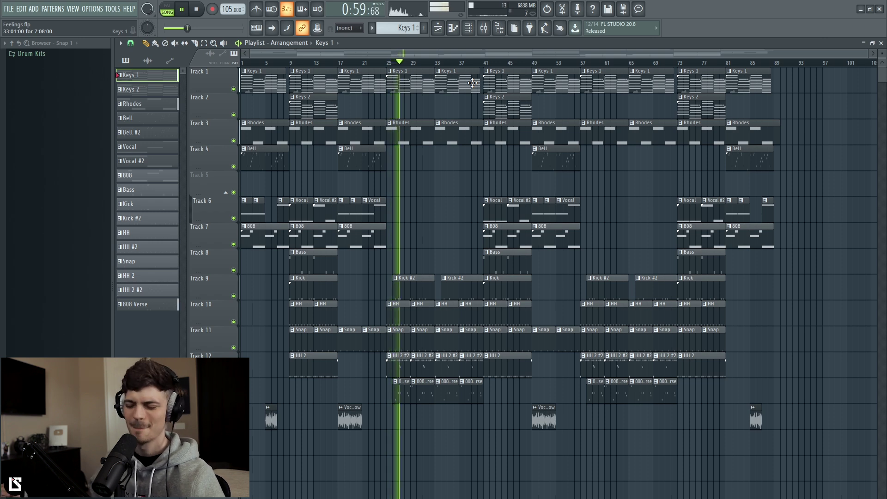
Step: Play the arrangement from about bar 24, stop it, and look over the full playlist
{"action": "key", "text": "space"}
{"action": "left_click", "coordinate": [380, 62]}
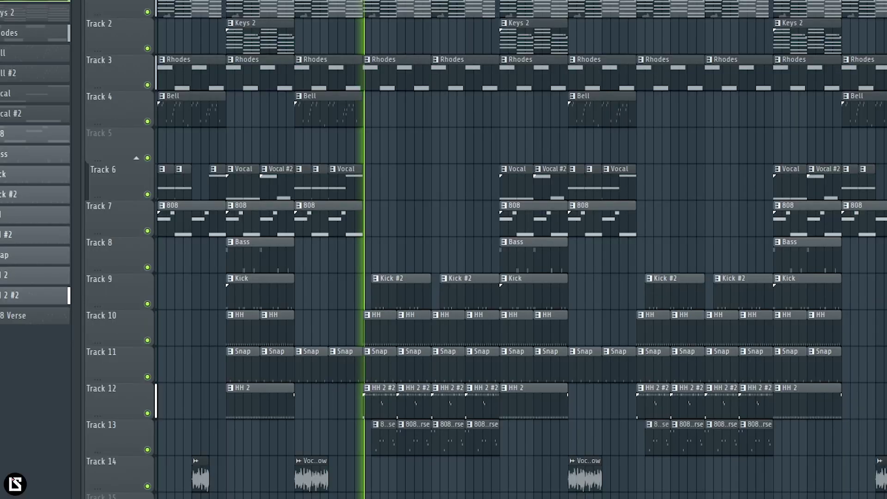
{"action": "scroll", "coordinate": [400, 231], "scroll_direction": "up", "scroll_amount": 6}
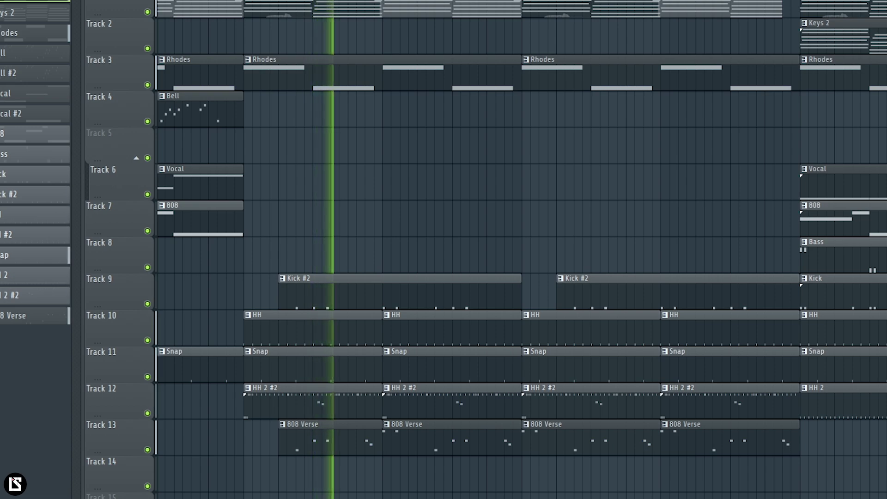
{"action": "key", "text": "space"}
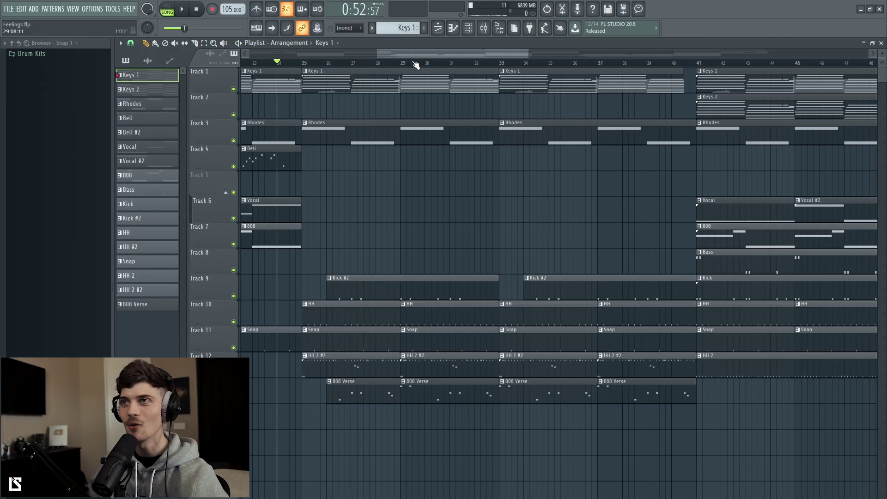
{"action": "scroll", "coordinate": [415, 63], "scroll_direction": "down", "scroll_amount": 6}
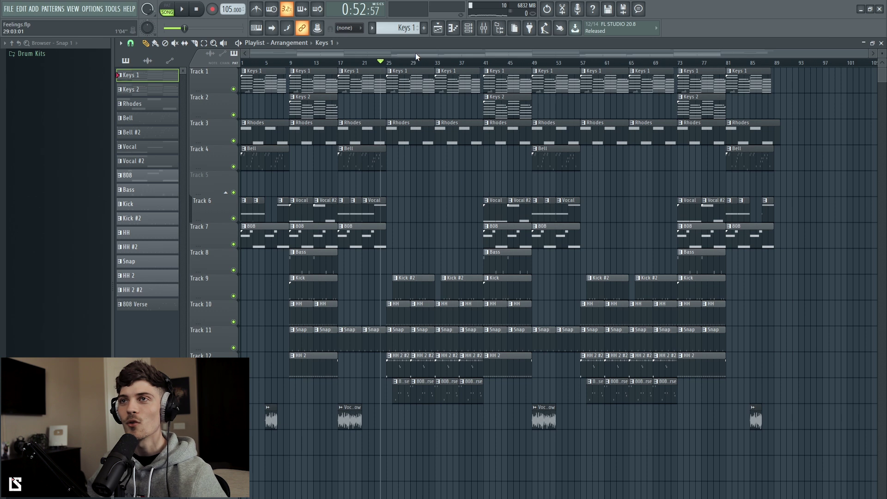
Step: Check the Keys 1 channel's instrument patch and view its complete chord progression in the piano roll
{"action": "left_click", "coordinate": [471, 29]}
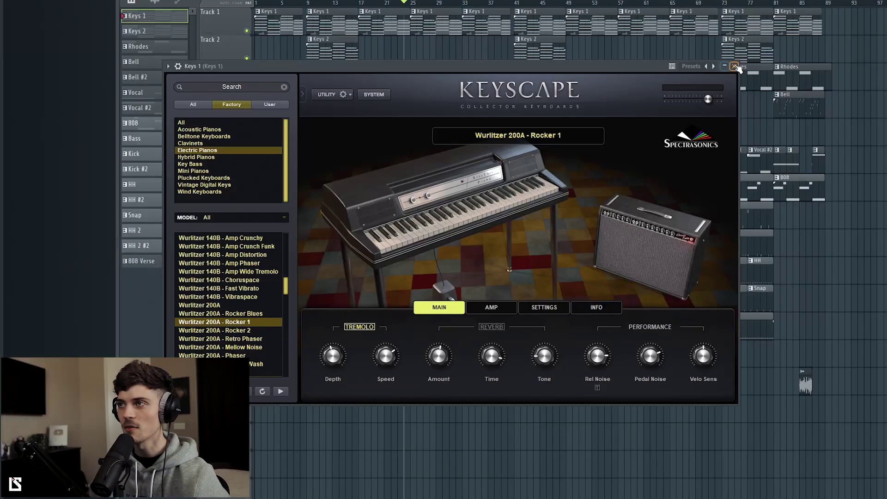
{"action": "left_click", "coordinate": [734, 66]}
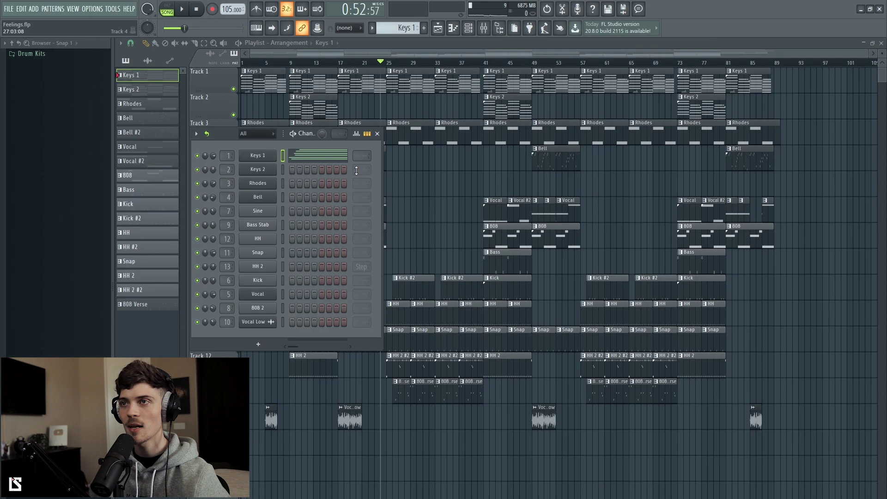
{"action": "left_click", "coordinate": [325, 161]}
{"action": "scroll", "coordinate": [322, 182], "scroll_direction": "down", "scroll_amount": 5}
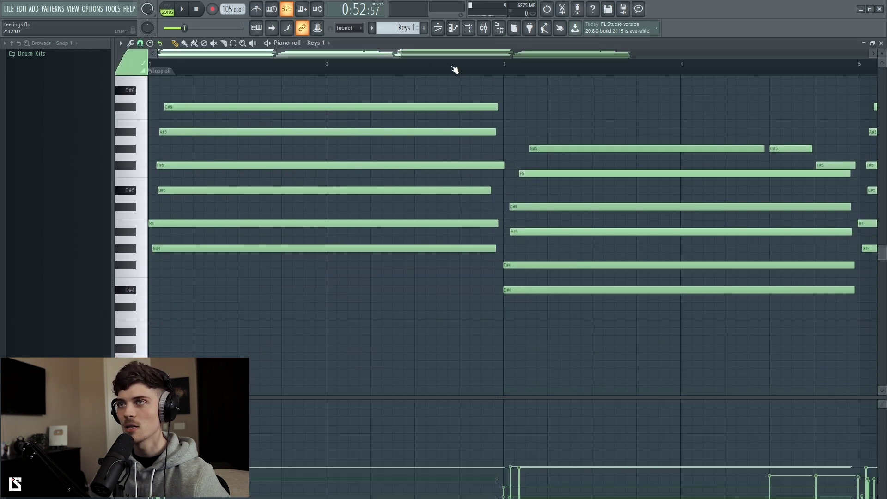
{"action": "left_click_drag", "start_coordinate": [399, 54], "coordinate": [663, 54]}
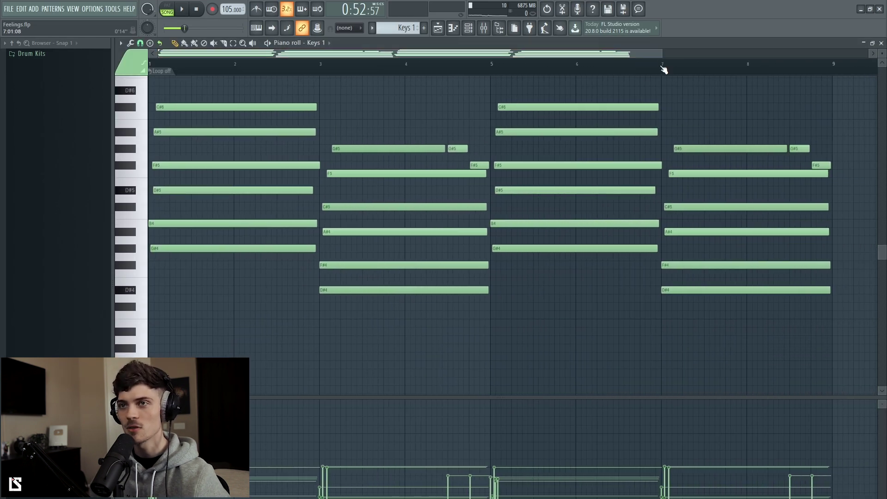
Step: Transpose all Keys 1 chord notes down six semitones and play the transposed progression
{"action": "key", "text": "ctrl+a"}
{"action": "key", "text": "Down"}
{"action": "key", "text": "Down"}
{"action": "key", "text": "Down"}
{"action": "key", "text": "Down"}
{"action": "key", "text": "Down"}
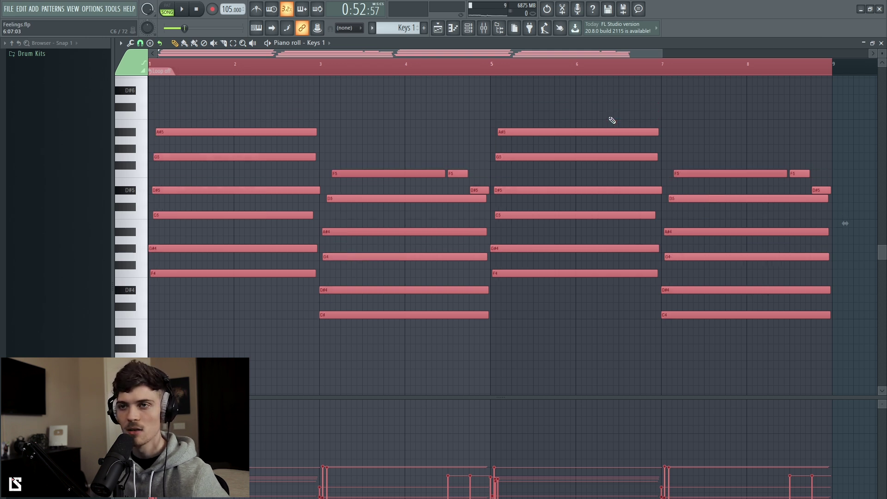
{"action": "key", "text": "Down"}
{"action": "key", "text": "space"}
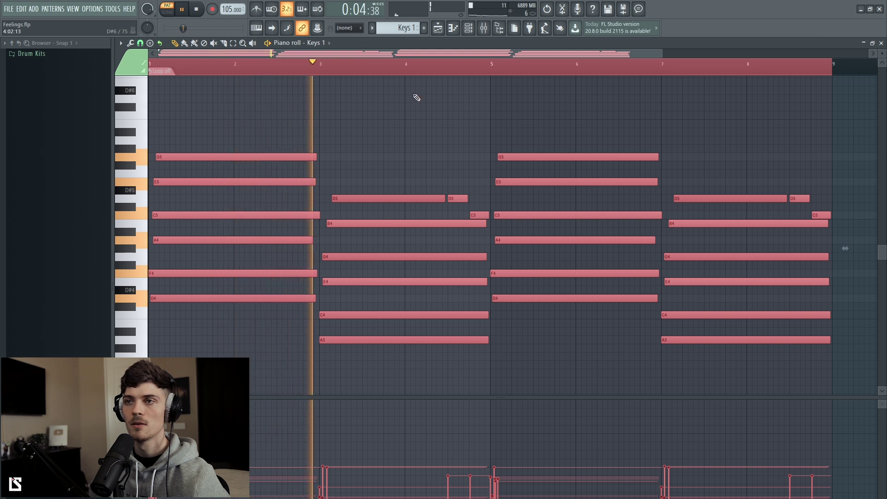
{"action": "key", "text": "space"}
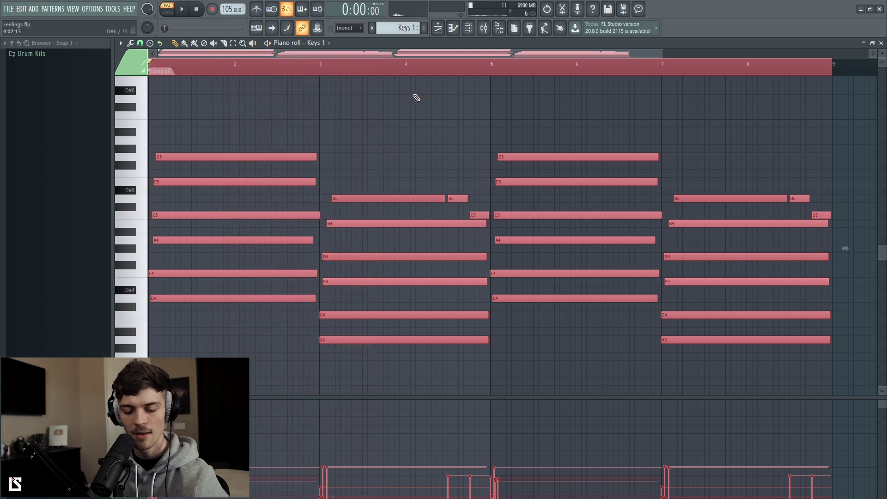
{"action": "key", "text": "space"}
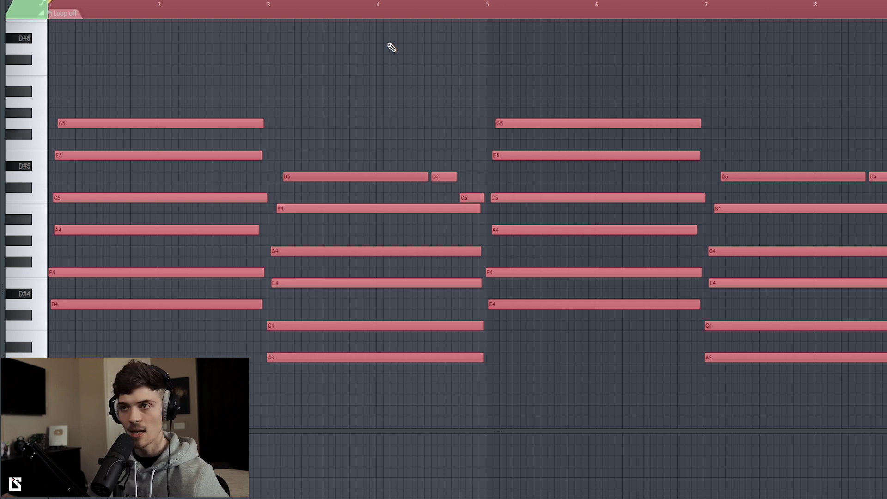
Step: Restore the Keys 1 chord notes to their original pitch
{"action": "key", "text": "shift+Up"}
{"action": "key", "text": "shift+Up"}
{"action": "key", "text": "shift+Up"}
{"action": "key", "text": "shift+Up"}
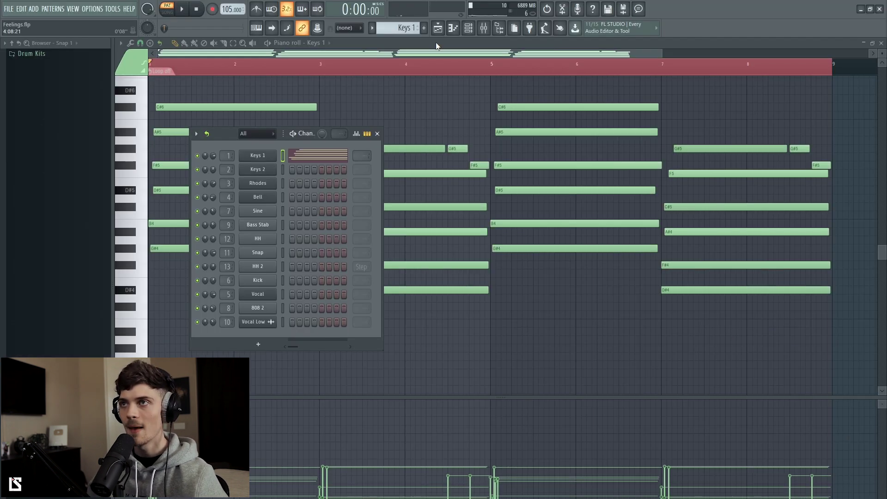
Step: Open the Keys 2 clip at bar 9 in the piano roll, play its pattern, and inspect the Keys 2 instrument patch
{"action": "left_click", "coordinate": [437, 29]}
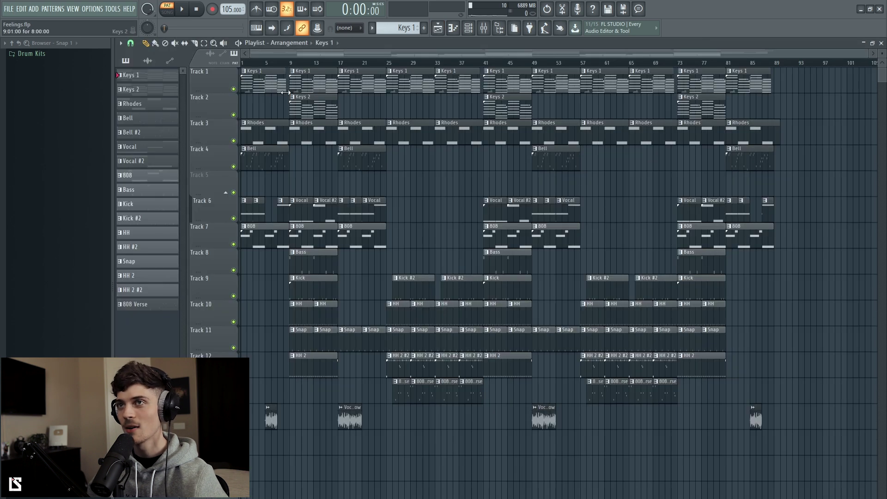
{"action": "left_click", "coordinate": [292, 64]}
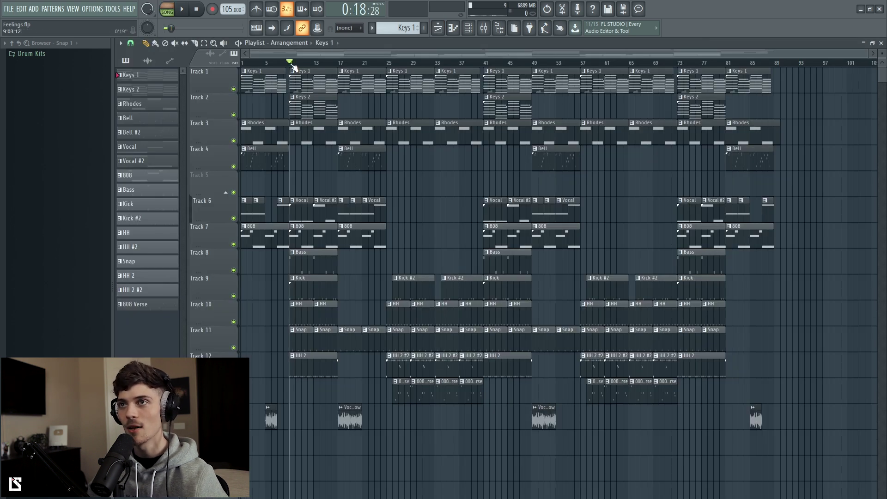
{"action": "double_click", "coordinate": [305, 113]}
{"action": "left_click", "coordinate": [470, 29]}
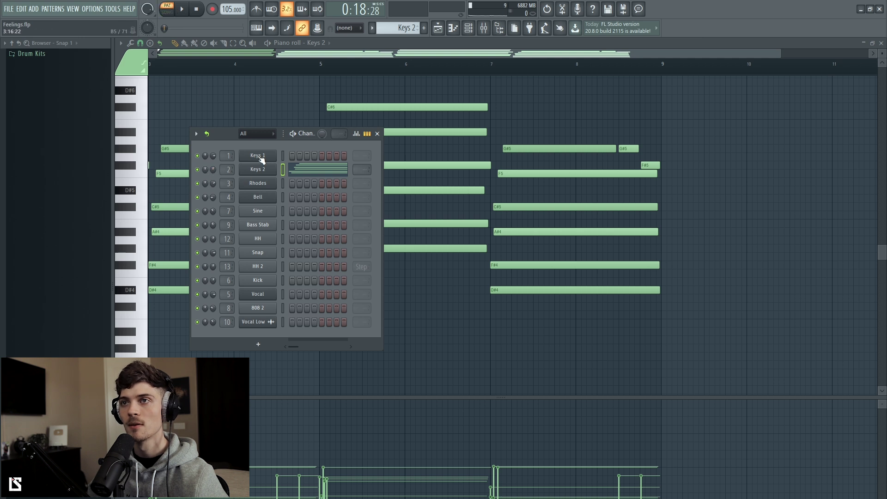
{"action": "key", "text": "space"}
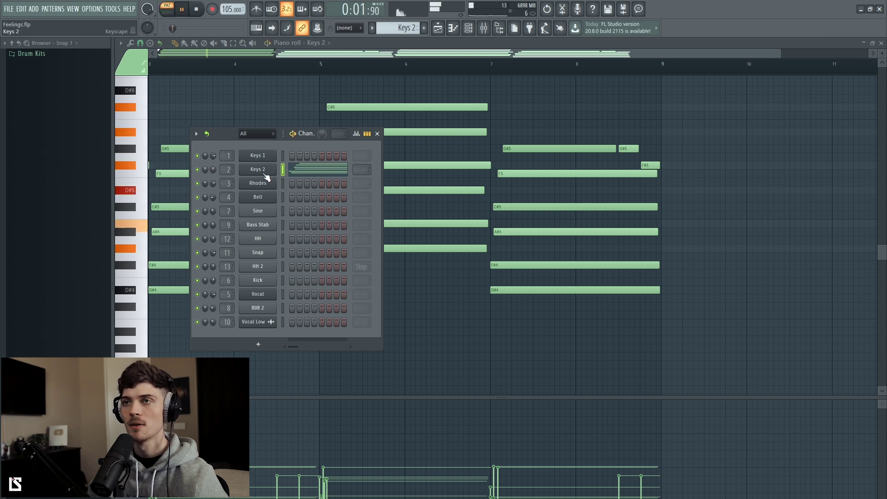
{"action": "left_click", "coordinate": [265, 175]}
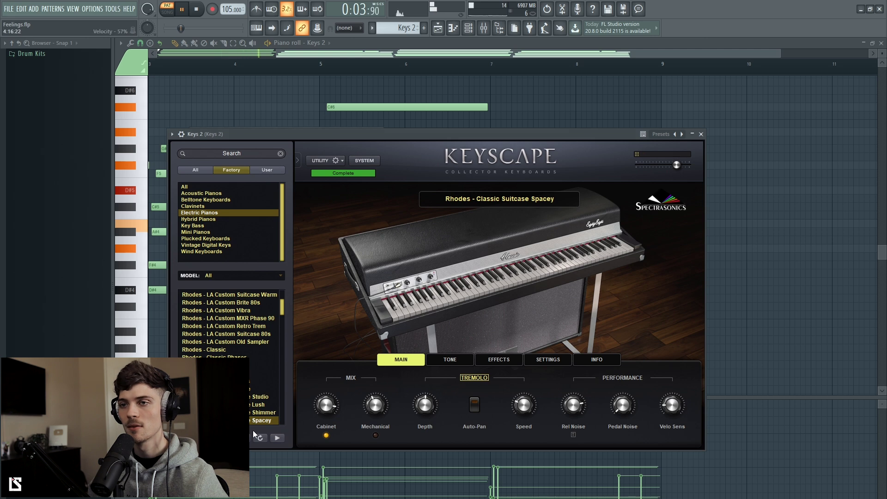
{"action": "left_click", "coordinate": [700, 134]}
{"action": "key", "text": "F6"}
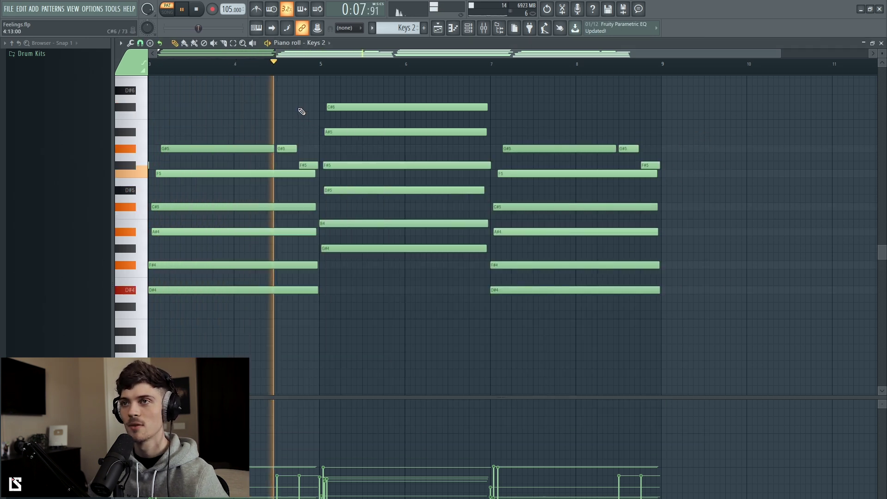
{"action": "key", "text": "space"}
{"action": "key", "text": "F6"}
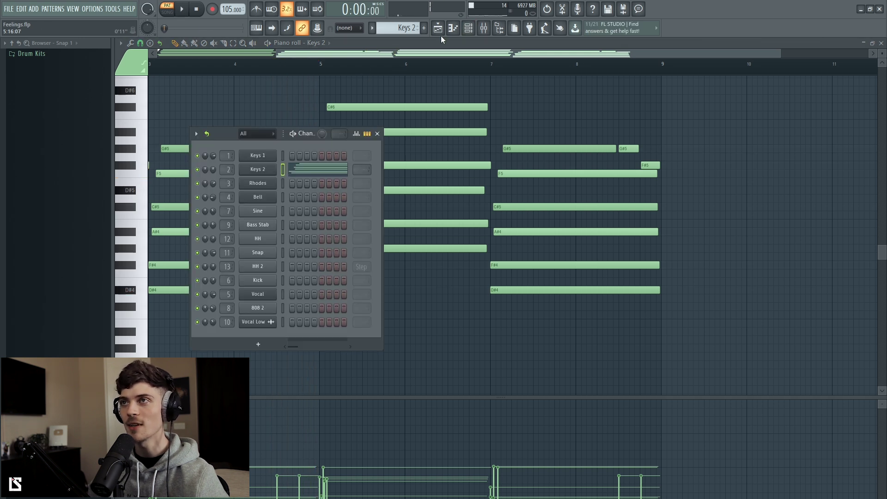
Step: Solo Track 1, enable Track 2 alongside it, and play both keys layers from bar 9 of the arrangement
{"action": "left_click", "coordinate": [437, 29]}
{"action": "left_click", "coordinate": [292, 63]}
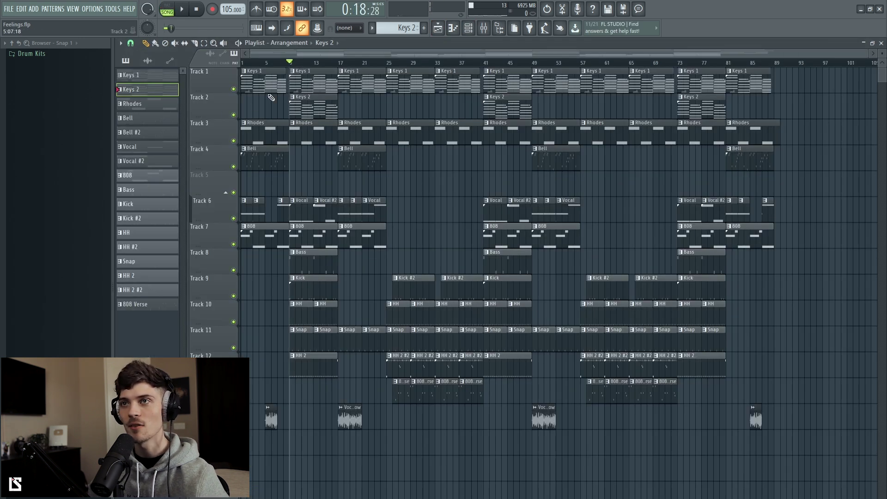
{"action": "right_click", "coordinate": [233, 88]}
{"action": "left_click", "coordinate": [234, 115]}
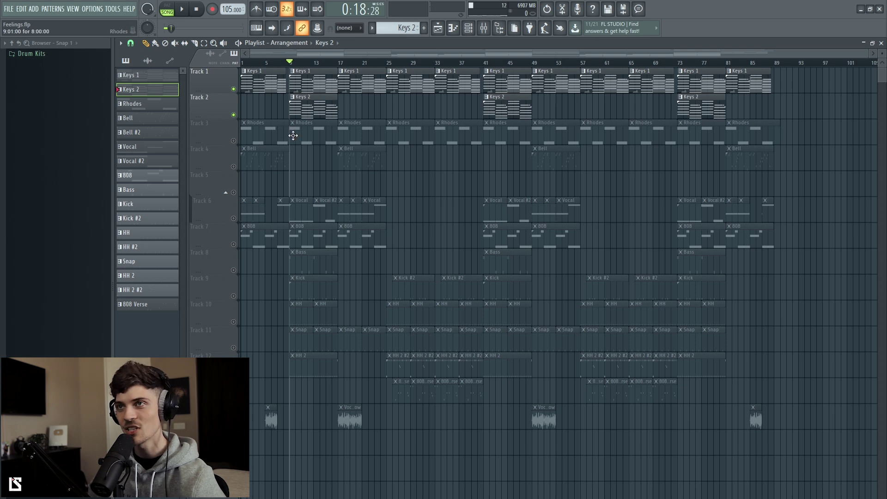
{"action": "key", "text": "space"}
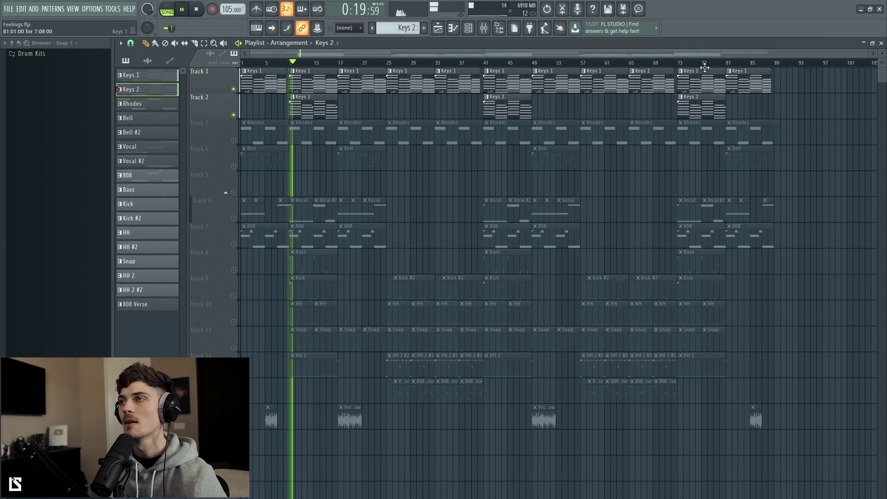
{"action": "scroll", "coordinate": [349, 62], "scroll_direction": "up", "scroll_amount": 6}
{"action": "key", "text": "space"}
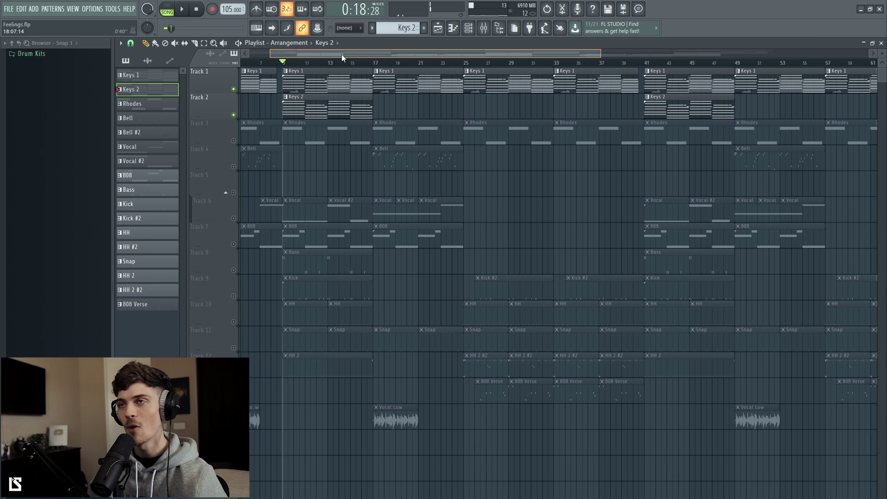
Step: Unmute Track 3 and inspect the Rhodes clip's notes and its instrument patch
{"action": "left_click", "coordinate": [234, 141]}
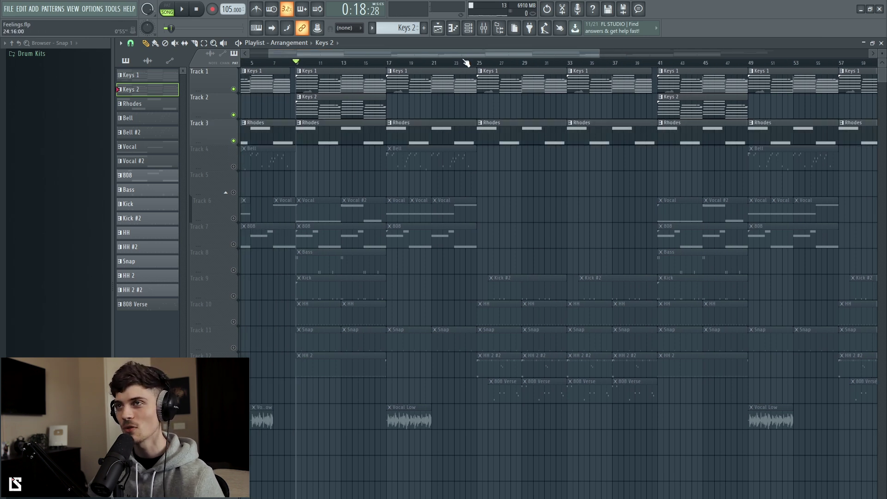
{"action": "double_click", "coordinate": [331, 142]}
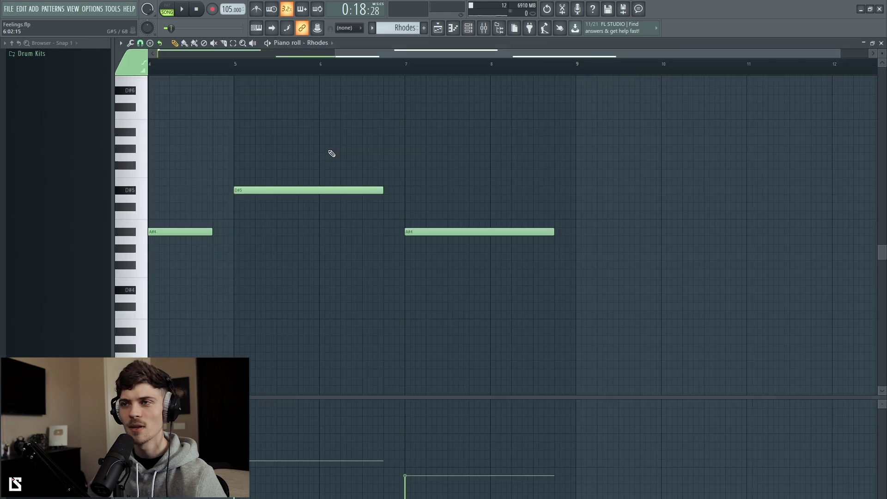
{"action": "left_click", "coordinate": [470, 34]}
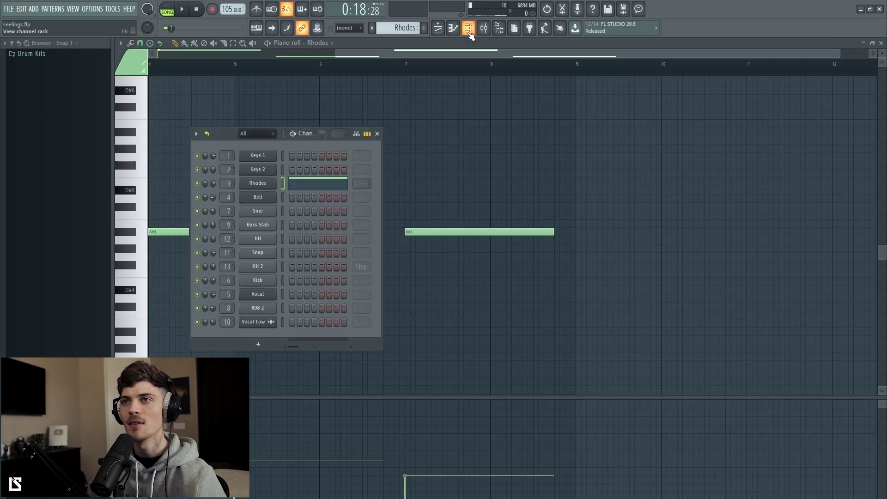
{"action": "left_click", "coordinate": [258, 183]}
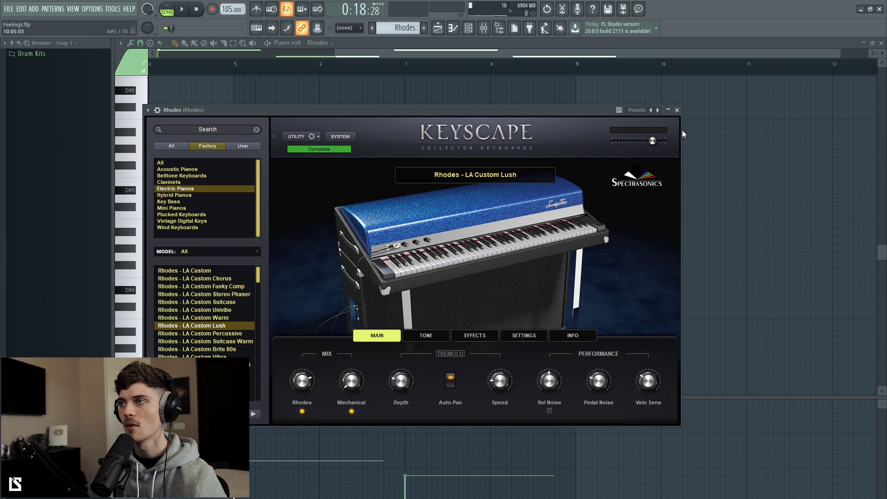
{"action": "left_click", "coordinate": [677, 111]}
Step: Play the Rhodes pattern on its own in pattern mode with all of its notes in view
{"action": "key", "text": "space"}
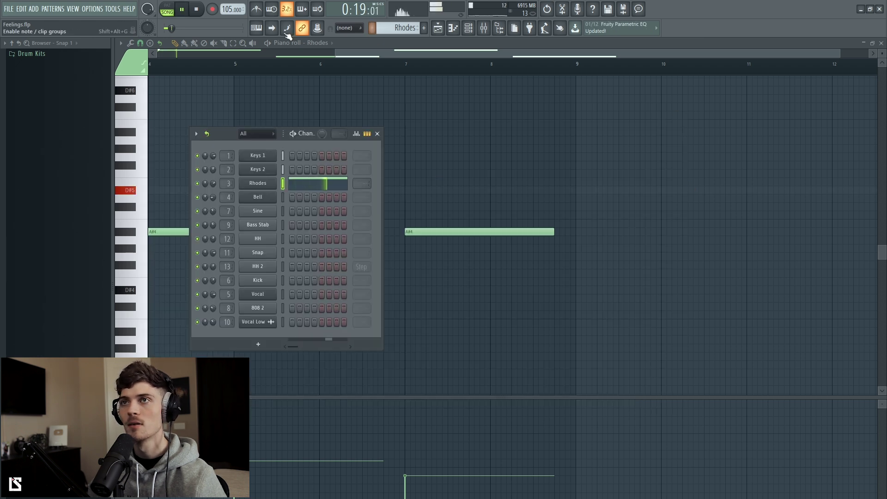
{"action": "left_click", "coordinate": [168, 10]}
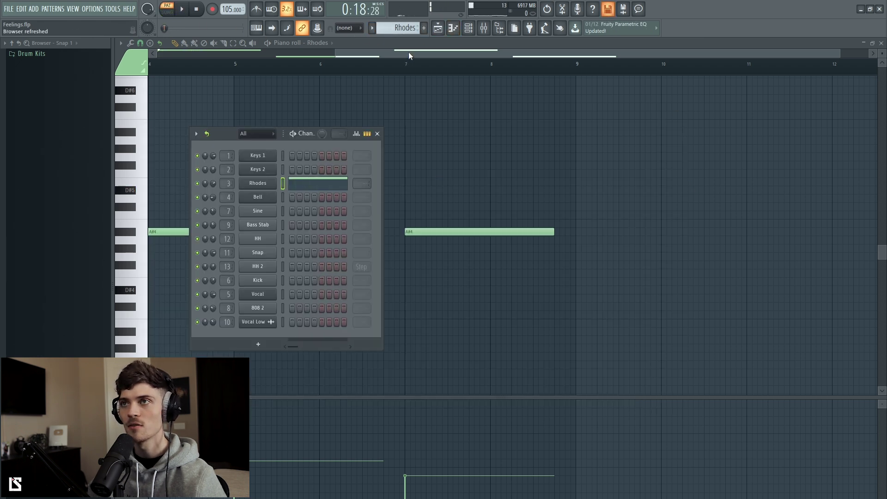
{"action": "left_click", "coordinate": [407, 58]}
{"action": "key", "text": "space"}
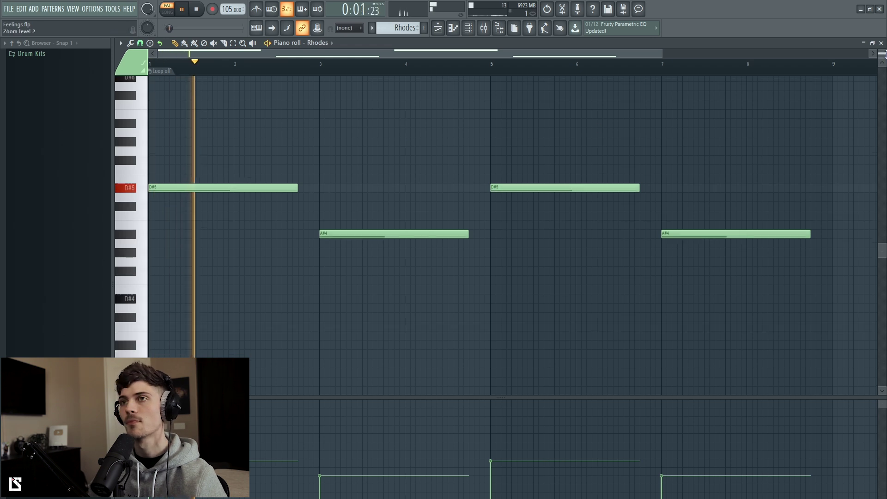
{"action": "left_click_drag", "start_coordinate": [663, 53], "coordinate": [761, 63]}
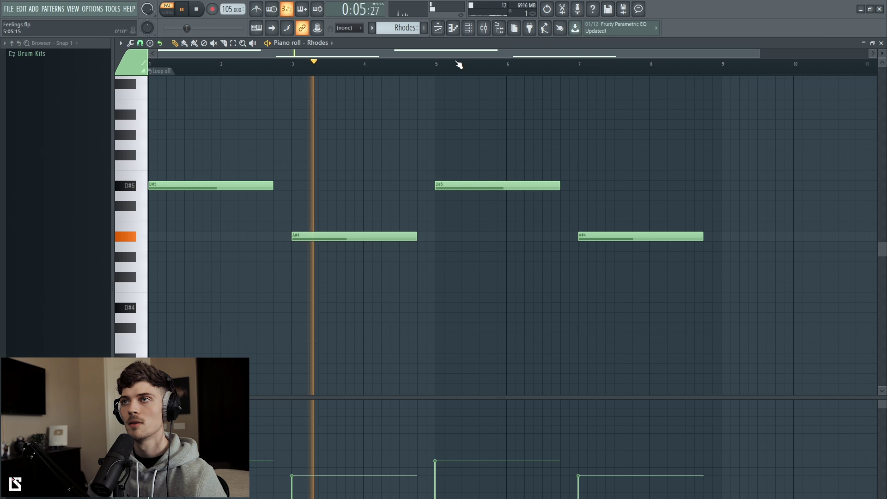
{"action": "key", "text": "space"}
Step: Play Tracks 1 to 3 together from bar 9 of the playlist arrangement
{"action": "left_click", "coordinate": [438, 29]}
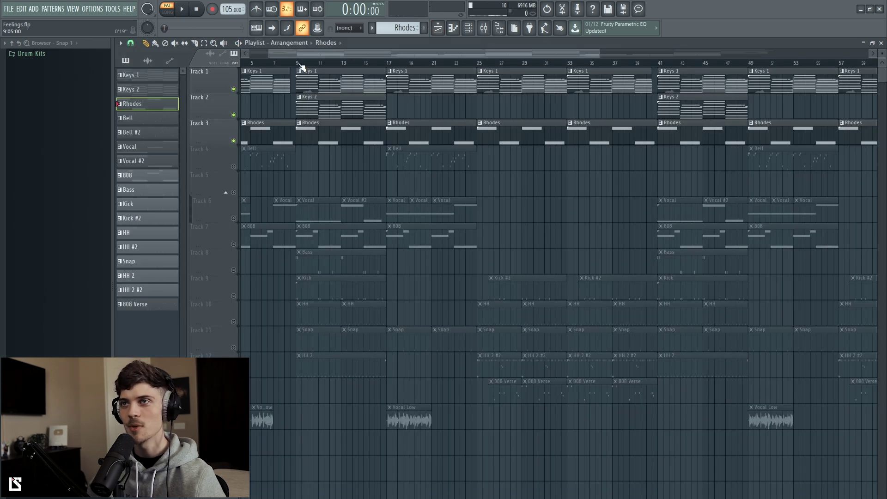
{"action": "left_click", "coordinate": [298, 64]}
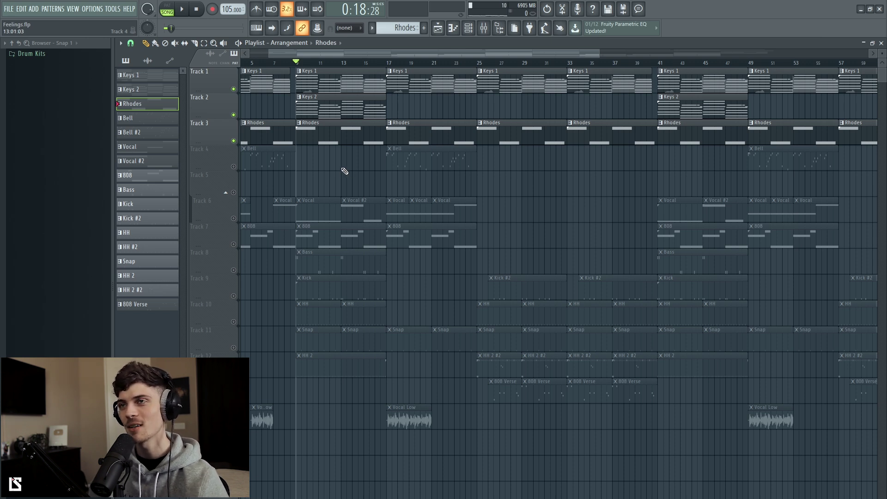
{"action": "key", "text": "space"}
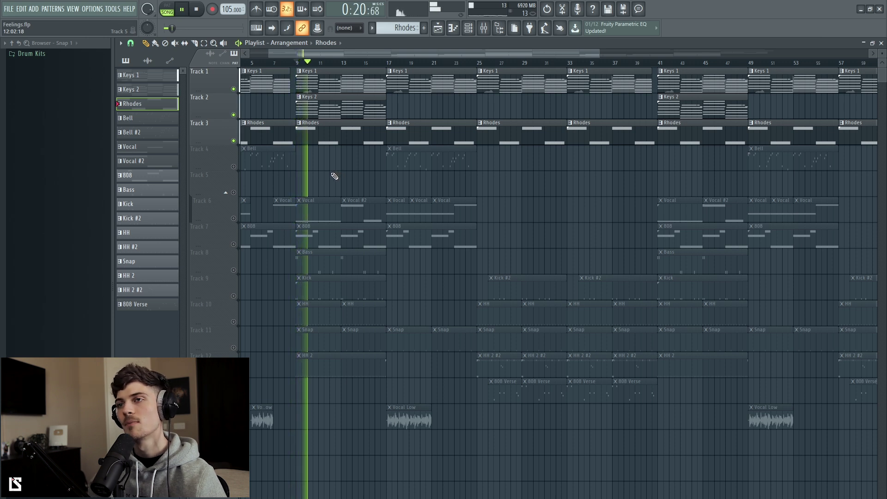
Step: Unmute Track 8 and play the Bass clip's notes in the piano roll, skipping ahead to its later stabs
{"action": "key", "text": "space"}
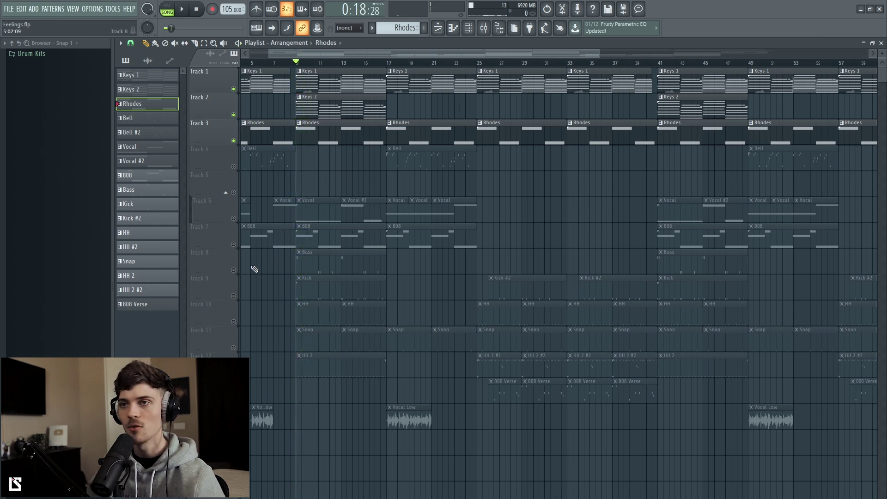
{"action": "left_click", "coordinate": [234, 271]}
{"action": "double_click", "coordinate": [349, 265]}
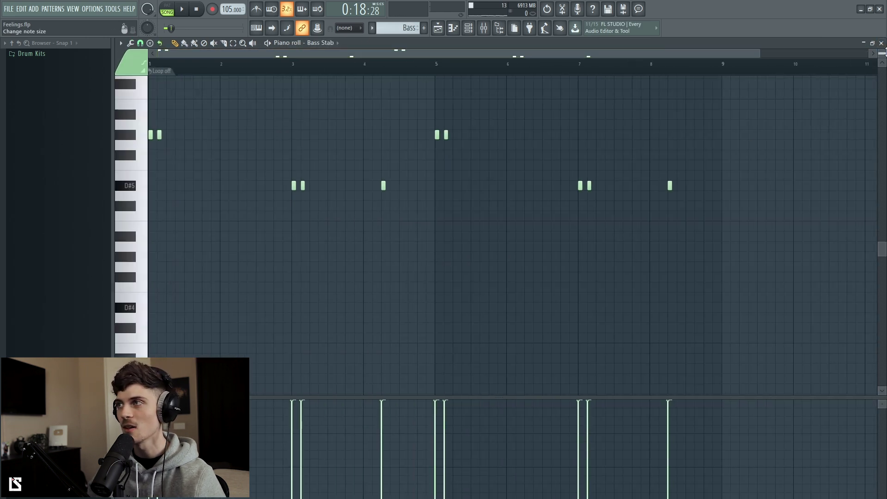
{"action": "scroll", "coordinate": [882, 52], "scroll_direction": "up", "scroll_amount": 1}
{"action": "scroll", "coordinate": [450, 161], "scroll_direction": "up", "scroll_amount": 1}
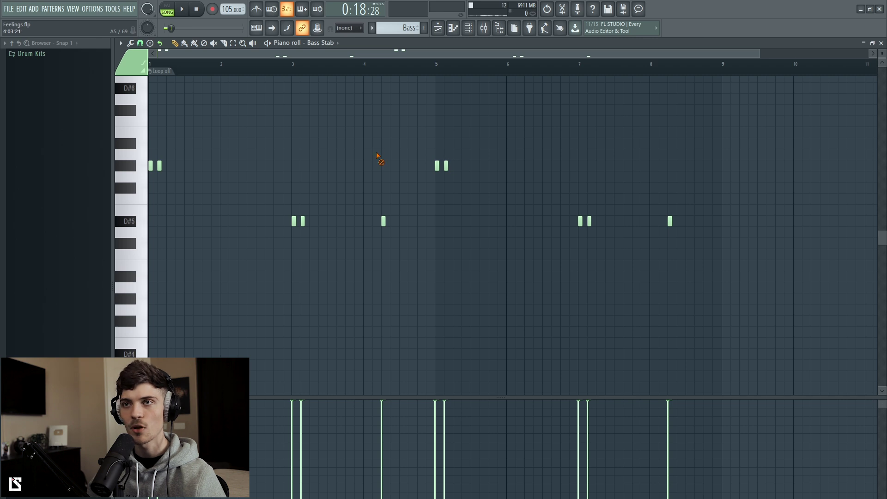
{"action": "key", "text": "space"}
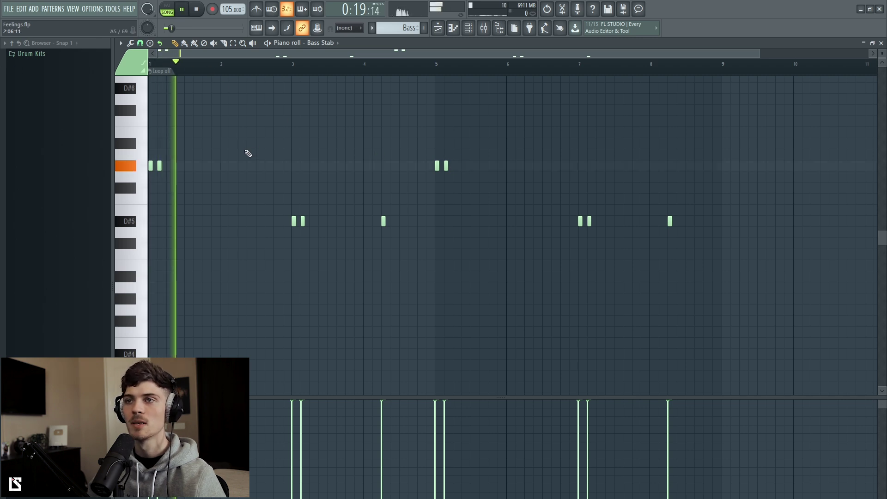
{"action": "left_click", "coordinate": [274, 67]}
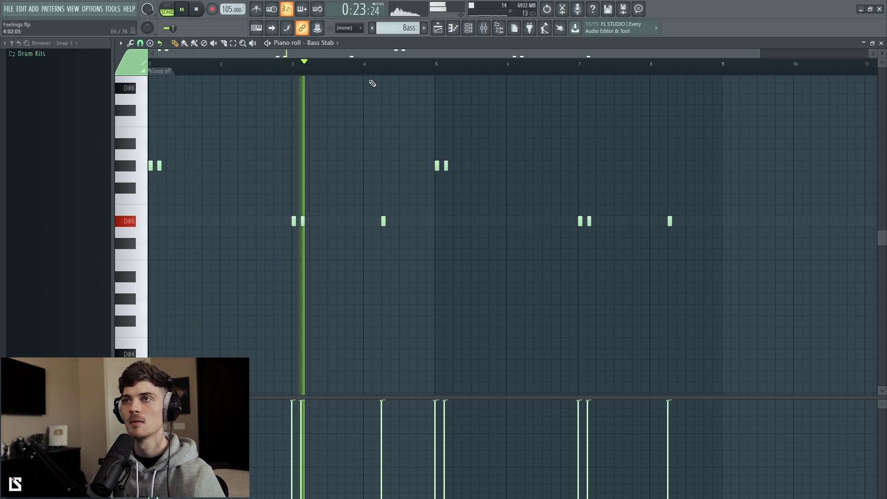
{"action": "left_click", "coordinate": [380, 71]}
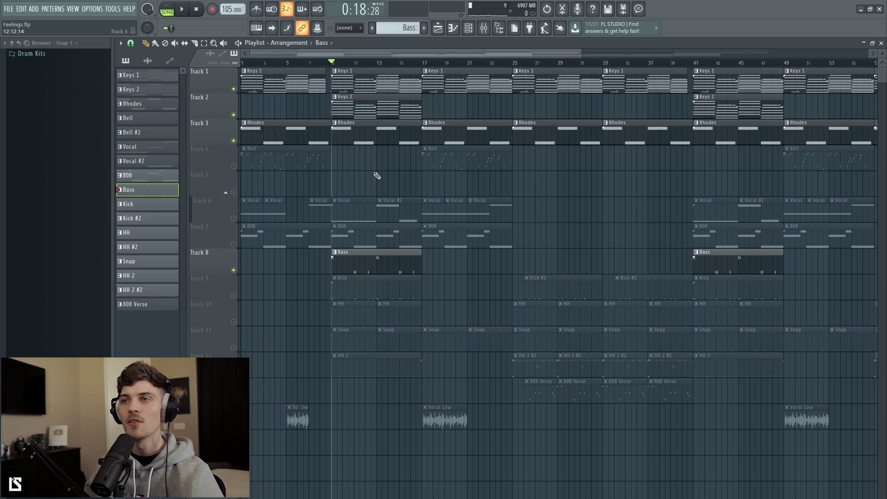
Step: Unmute Track 7, play the arrangement from bar 9, and highlight the 808 clip's two A#5 notes in the piano roll
{"action": "left_click", "coordinate": [233, 244]}
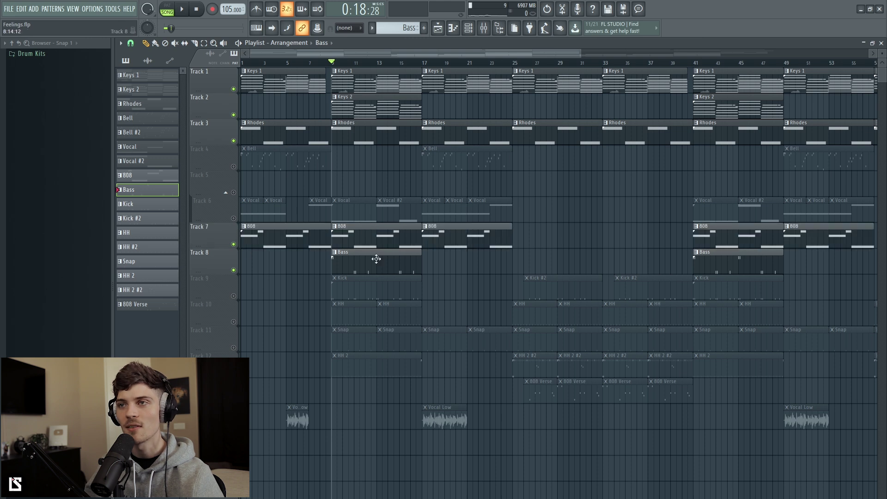
{"action": "key", "text": "space"}
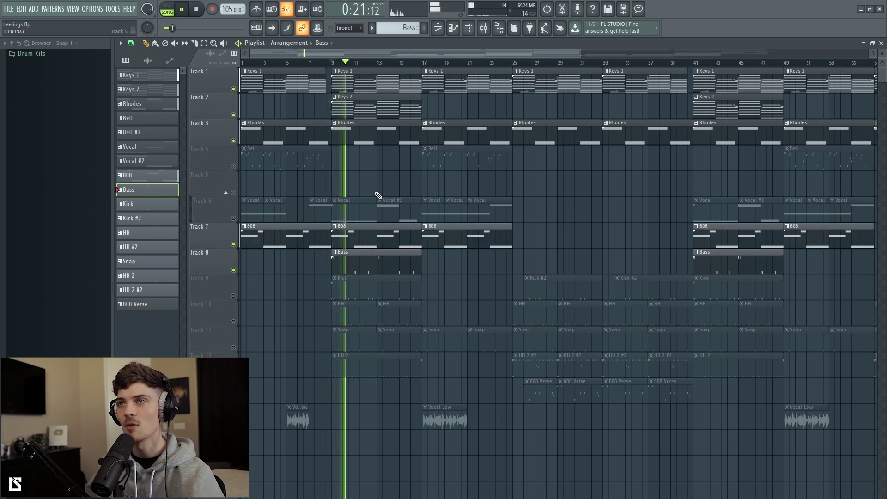
{"action": "double_click", "coordinate": [376, 246]}
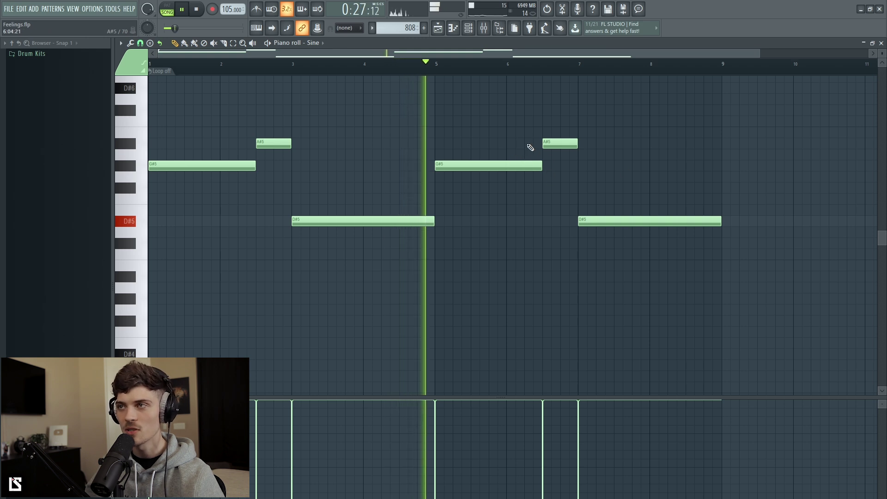
{"action": "left_click_drag", "start_coordinate": [538, 132], "coordinate": [566, 162]}
{"action": "left_click_drag", "start_coordinate": [264, 117], "coordinate": [283, 156]}
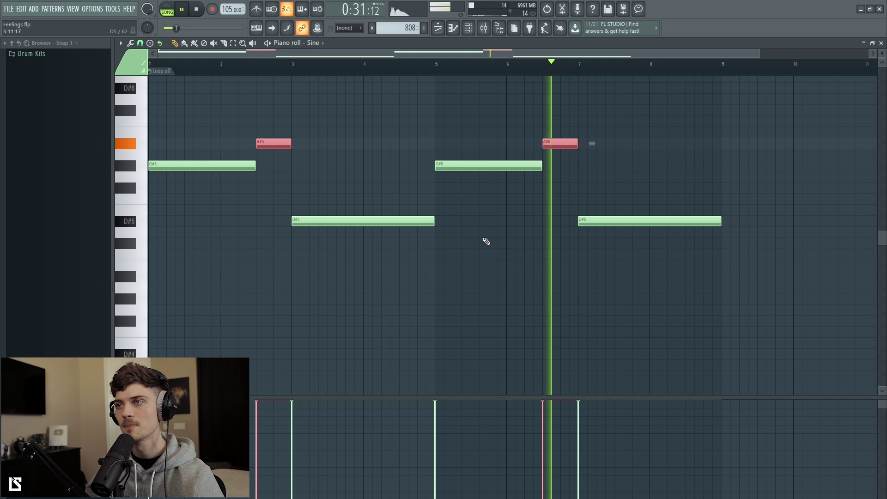
{"action": "left_click", "coordinate": [567, 206]}
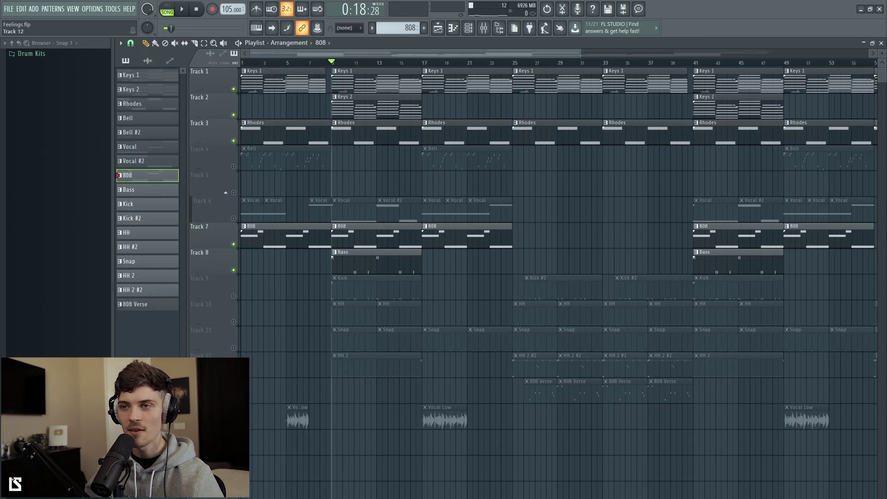
Step: Unmute Tracks 12, 10 and 11 and play the hi-hats and snap with the keys, Rhodes, 808 and bass from bar 9
{"action": "left_click", "coordinate": [234, 373]}
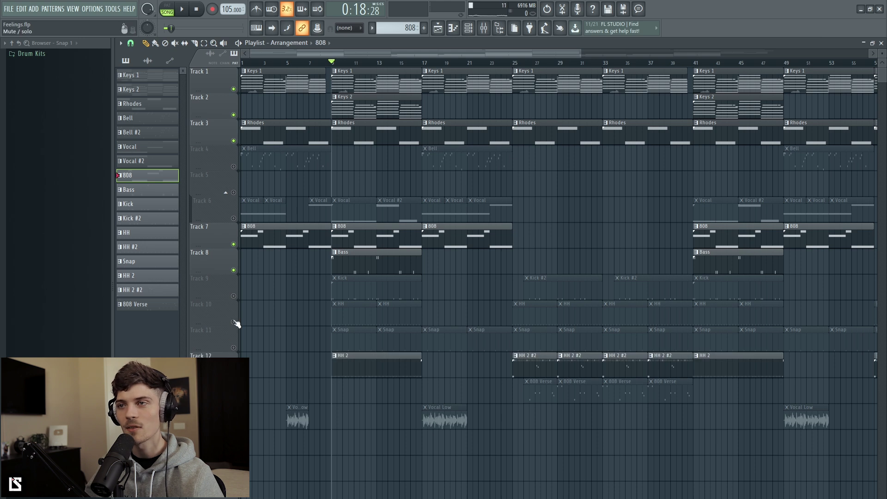
{"action": "left_click", "coordinate": [234, 321]}
{"action": "left_click", "coordinate": [233, 348]}
{"action": "key", "text": "space"}
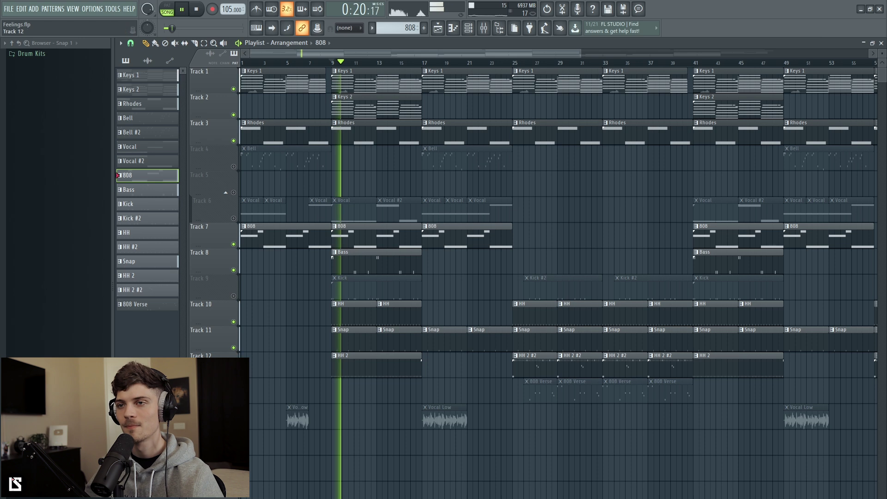
{"action": "key", "text": "space"}
Step: Solo Track 12, play it from bar 9, and open the HH 2 clip
{"action": "left_click", "coordinate": [233, 373], "text": "ctrl"}
{"action": "key", "text": "space"}
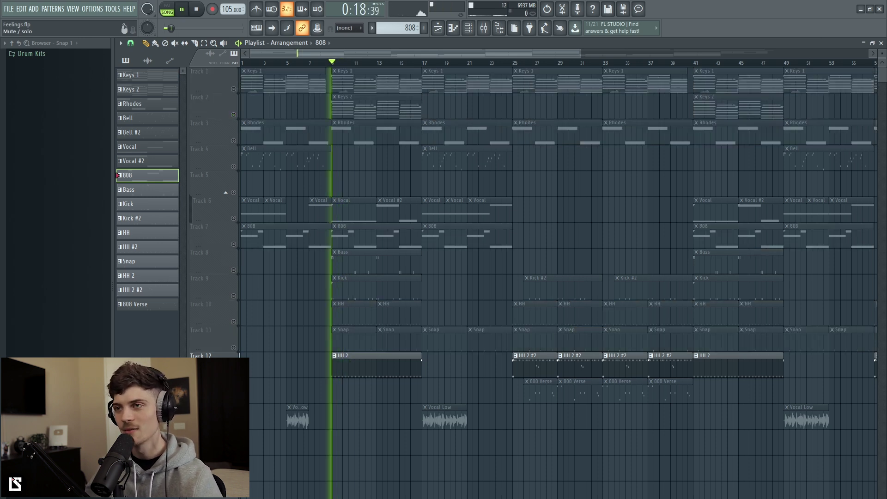
{"action": "double_click", "coordinate": [358, 362]}
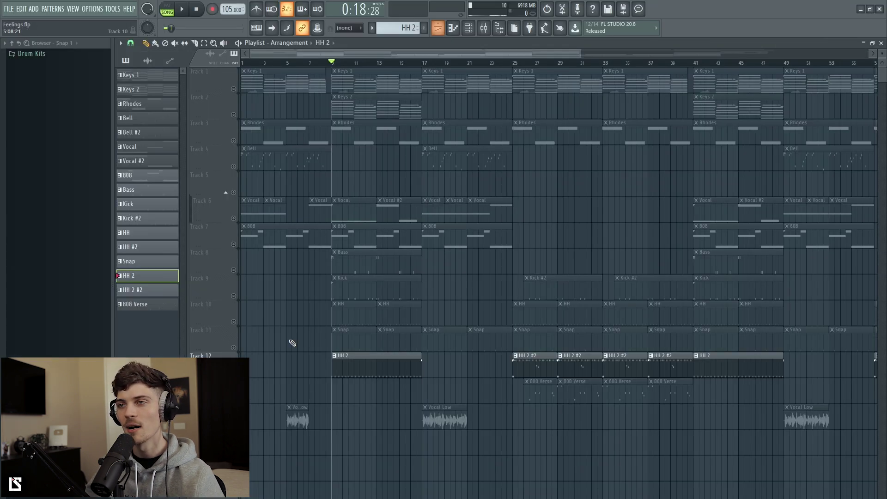
Step: Unmute Track 10 alongside Track 12 and inspect the HH clip's notes and velocities in the piano roll
{"action": "left_click", "coordinate": [233, 321]}
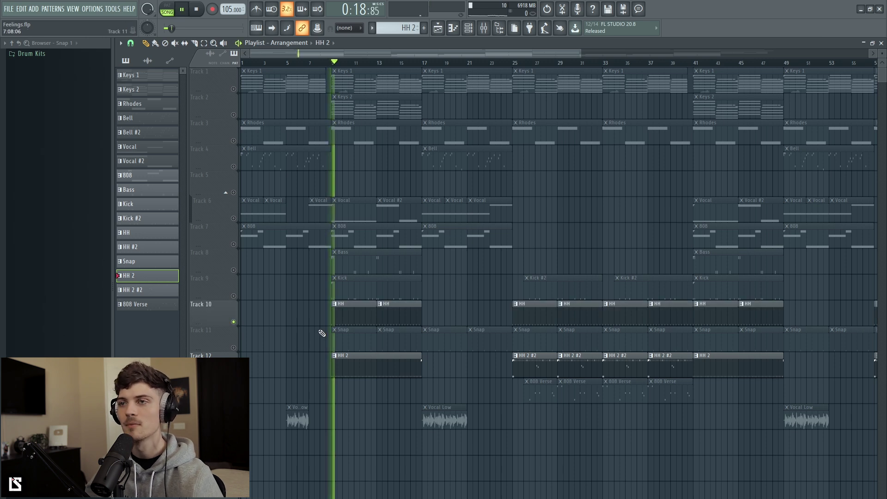
{"action": "double_click", "coordinate": [337, 320]}
{"action": "key", "text": "space"}
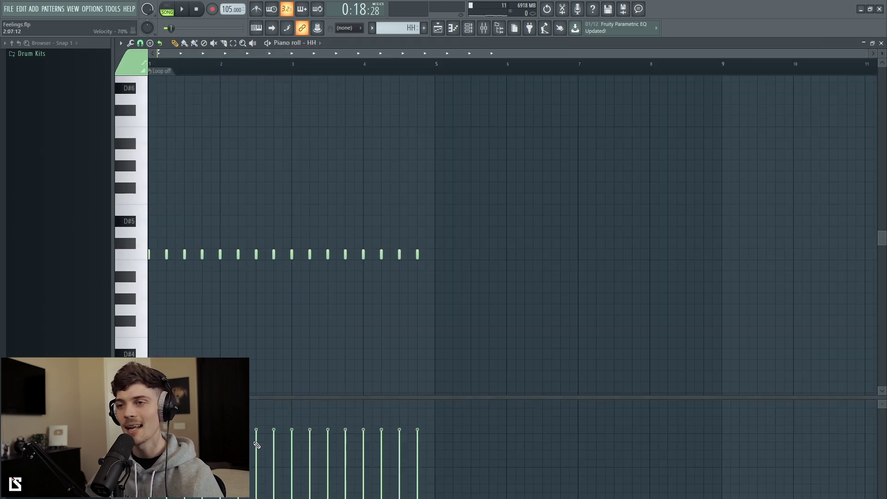
Step: Return to the playlist and play the hi-hats with the 808, Bass and Snap tracks enabled from bar 9
{"action": "left_click", "coordinate": [437, 28]}
{"action": "key", "text": "space"}
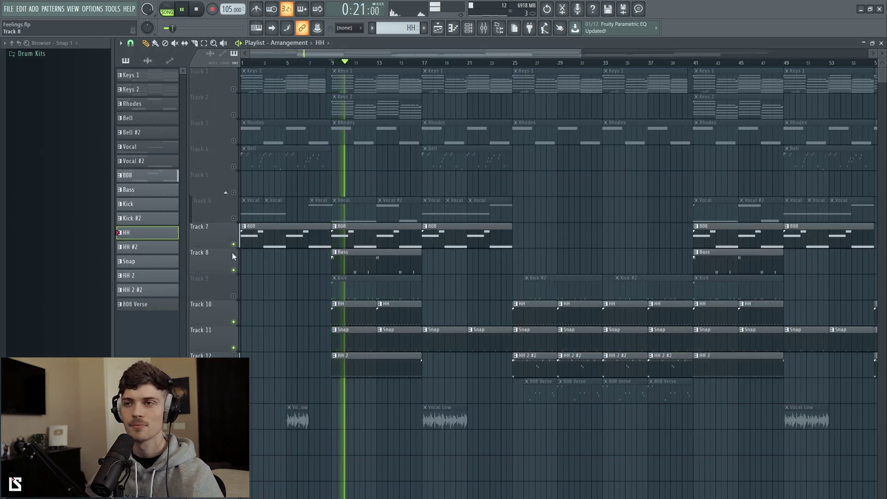
{"action": "key", "text": "space"}
Step: Unmute Track 9, play the kick with the 808, bass, hi-hats and snap, and move the playback position to the middle of bar 10
{"action": "left_click", "coordinate": [234, 297]}
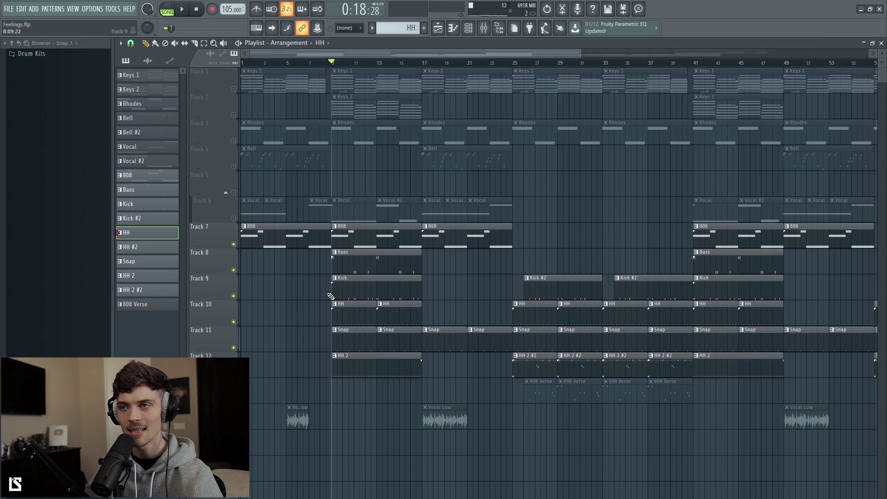
{"action": "key", "text": "space"}
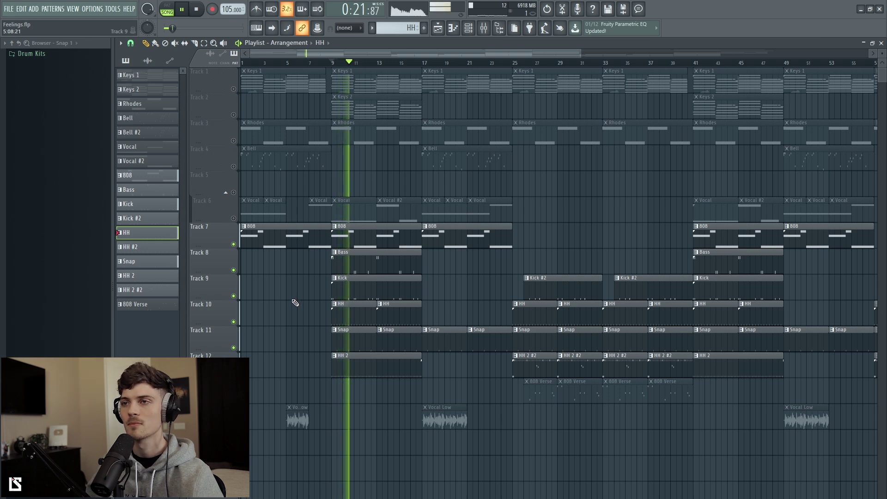
{"action": "left_click", "coordinate": [349, 63]}
{"action": "key", "text": "space"}
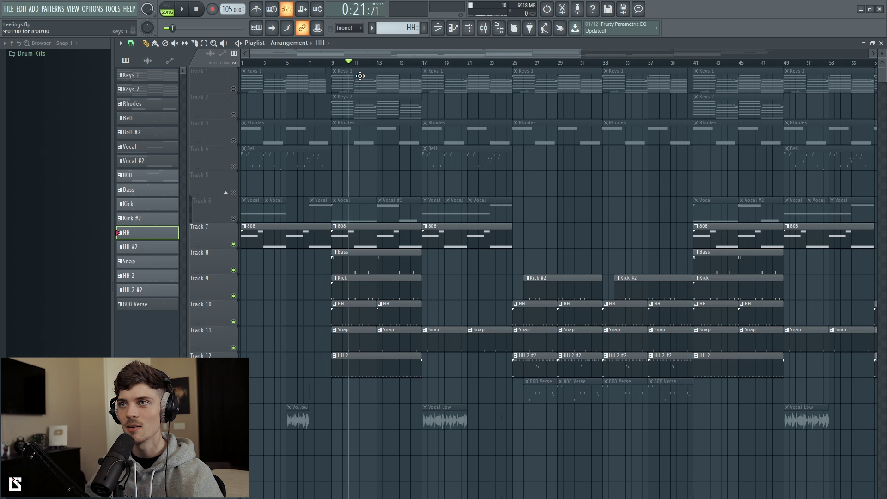
Step: Replay Tracks 7 to 12 from bar 9, comparing the kick hits with the 808 and bass notes
{"action": "scroll", "coordinate": [345, 65], "scroll_direction": "up", "scroll_amount": 6}
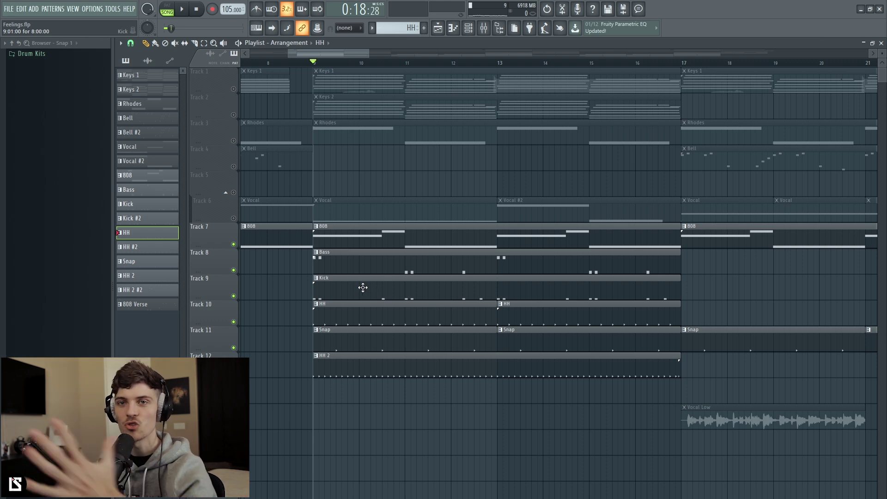
{"action": "key", "text": "space"}
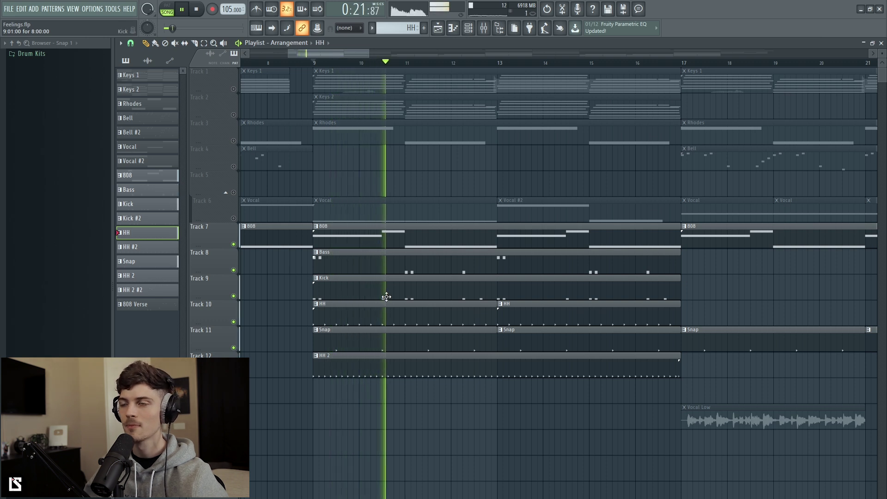
{"action": "key", "text": "space"}
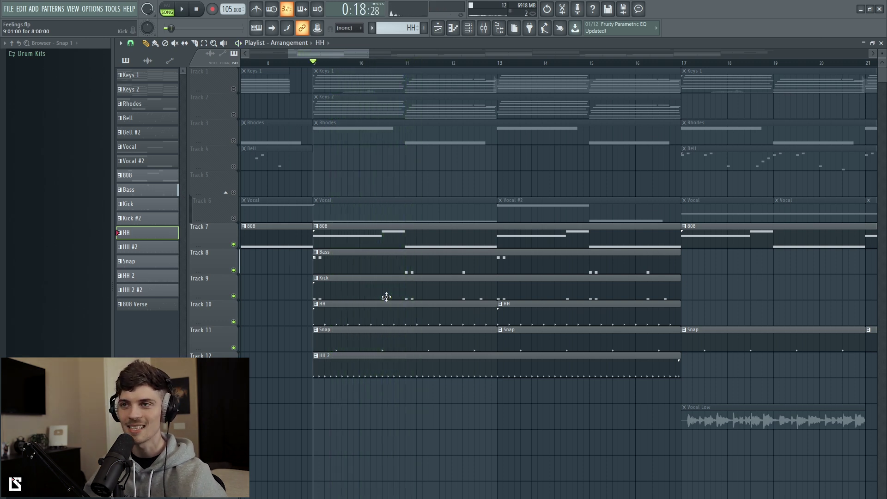
{"action": "scroll", "coordinate": [362, 63], "scroll_direction": "down", "scroll_amount": 8}
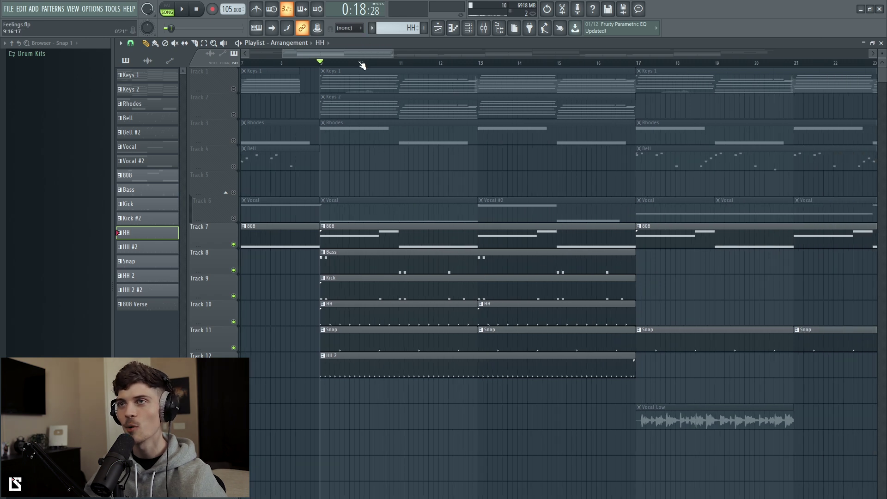
{"action": "scroll", "coordinate": [362, 63], "scroll_direction": "down", "scroll_amount": 3}
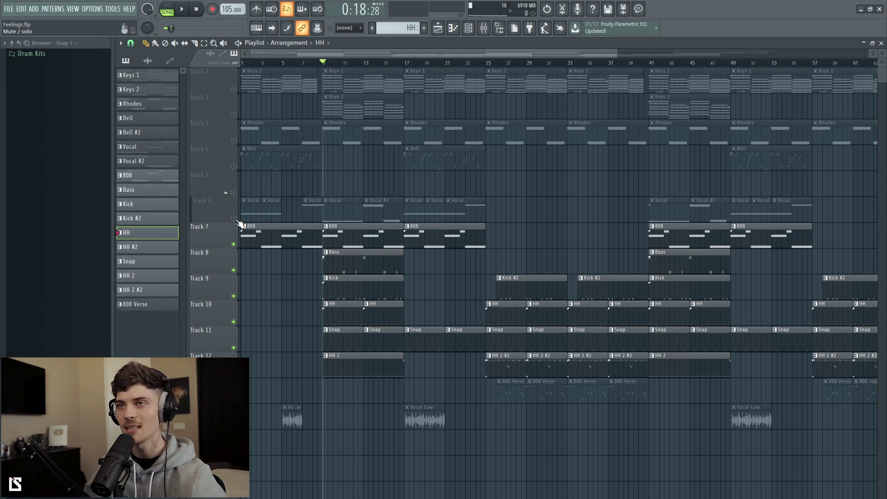
Step: Solo Track 6, unmute Tracks 1 to 3 beside it, and play the vocal with the keys and Rhodes from bar 9
{"action": "right_click", "coordinate": [237, 221]}
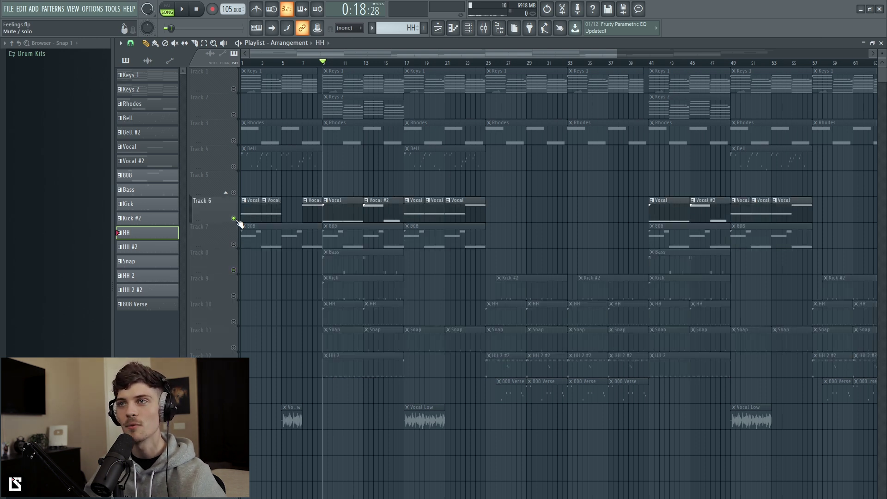
{"action": "left_click", "coordinate": [233, 140]}
{"action": "left_click", "coordinate": [233, 115]}
{"action": "left_click", "coordinate": [234, 89]}
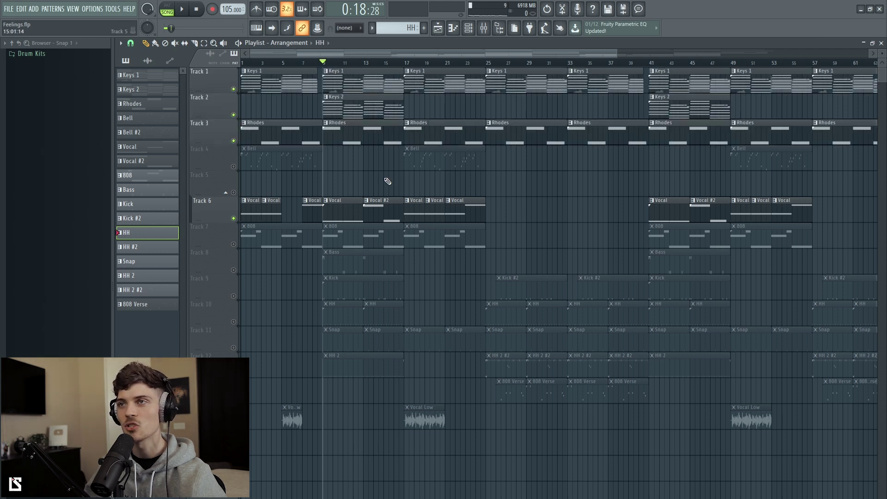
{"action": "left_click_drag", "start_coordinate": [455, 148], "coordinate": [278, 170]}
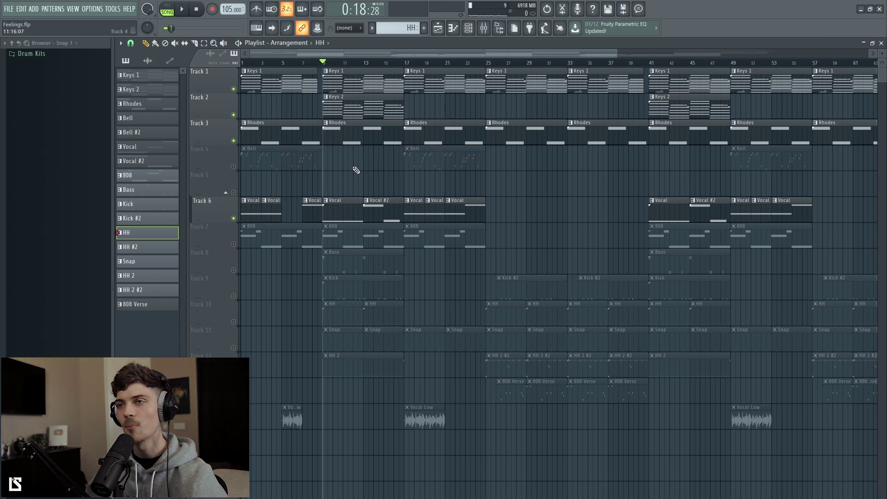
{"action": "key", "text": "space"}
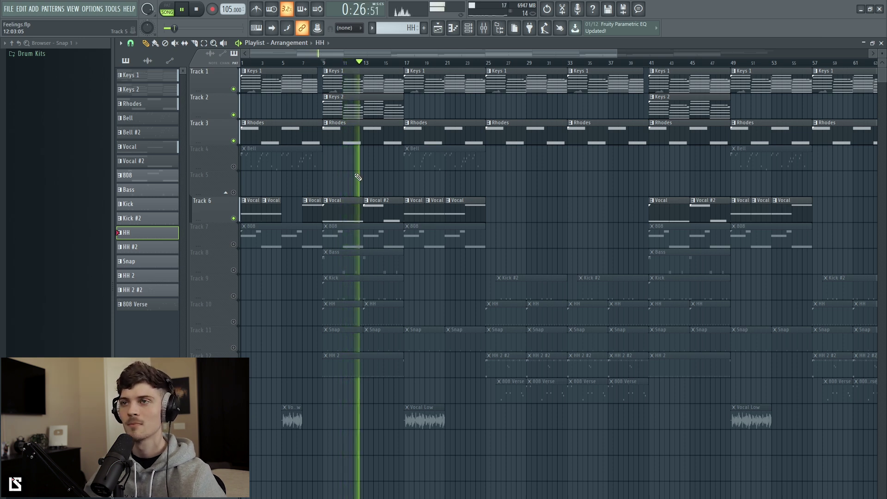
{"action": "key", "text": "space"}
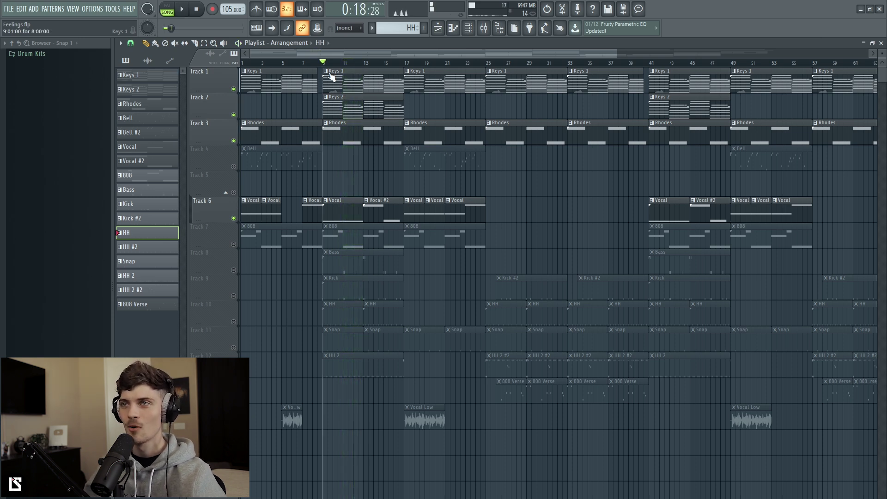
Step: Open the mixer, select the Arcade insert, place the mixer below the upper tracks, and play the vocal and keys while watching the levels
{"action": "left_click", "coordinate": [490, 29]}
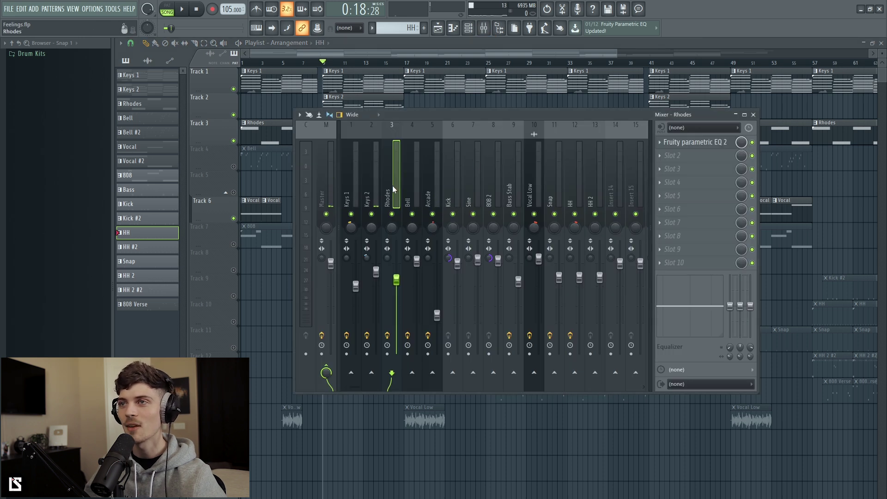
{"action": "left_click", "coordinate": [435, 196]}
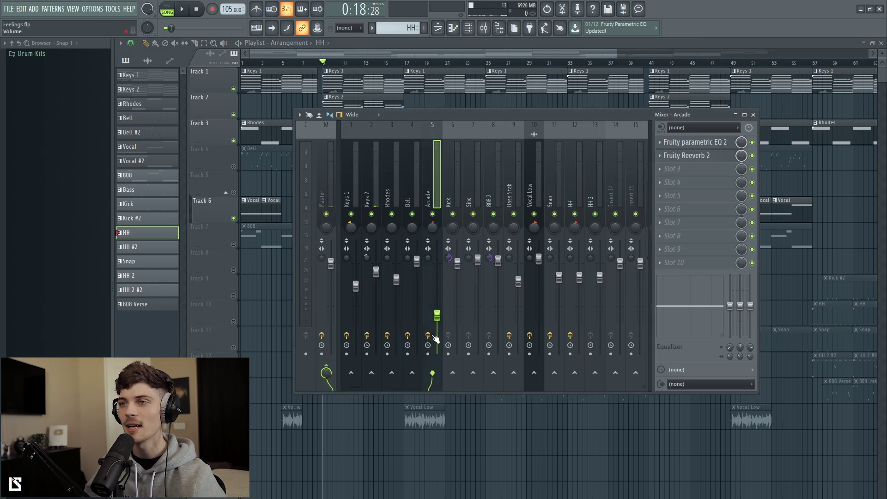
{"action": "left_click_drag", "start_coordinate": [413, 116], "coordinate": [383, 201]}
{"action": "key", "text": "space"}
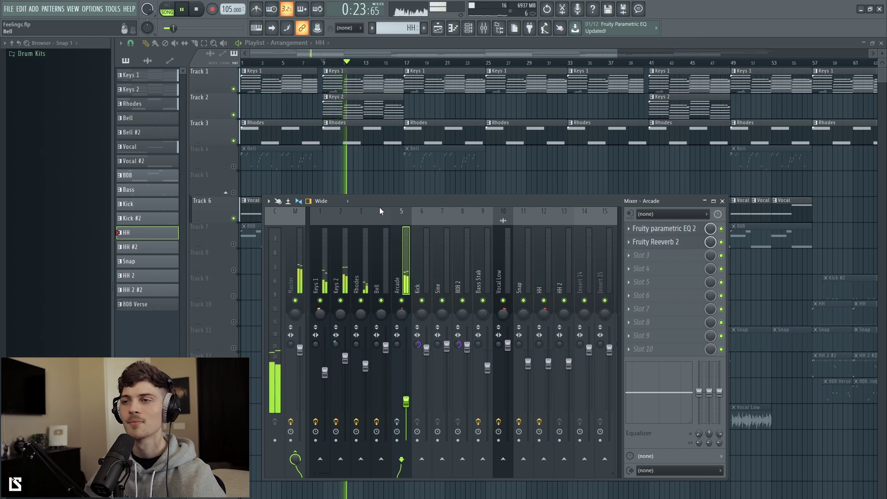
{"action": "key", "text": "space"}
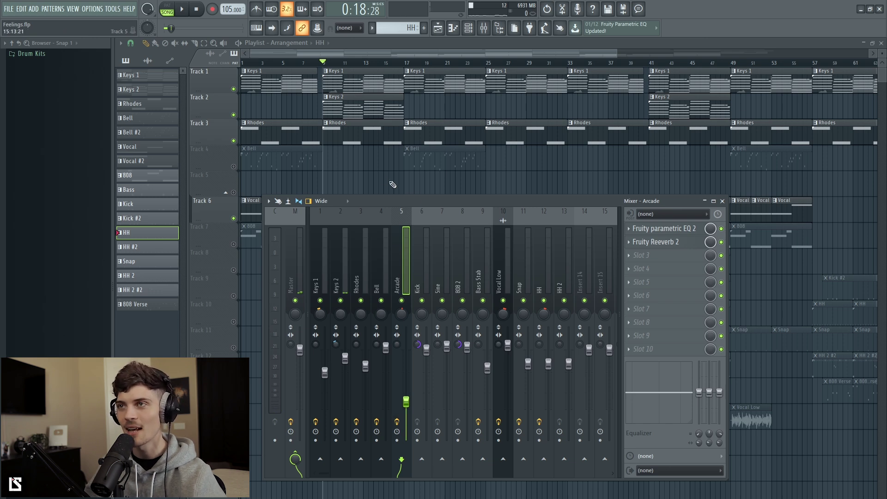
Step: Close the mixer, play the vocal and keys from bar 9, and unmute Tracks 7 and 8 to bring in the 808 and bass
{"action": "key", "text": "F9"}
{"action": "key", "text": "space"}
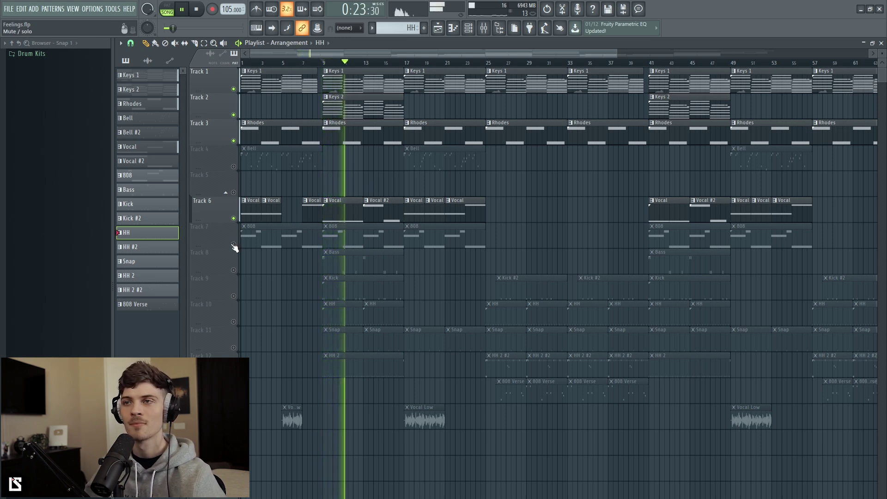
{"action": "left_click", "coordinate": [234, 244]}
{"action": "left_click", "coordinate": [234, 270]}
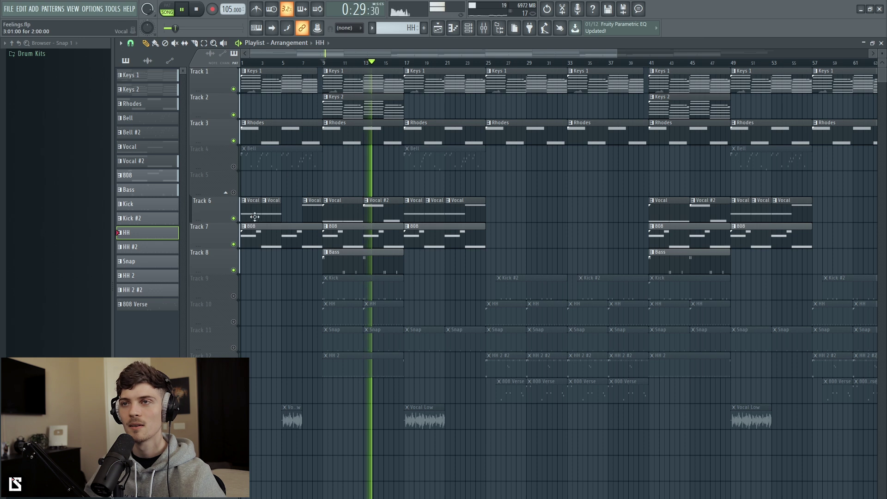
Step: Examine the notes of the Vocal #2 pattern in the piano roll during playback, return to the playlist, and stop playback
{"action": "double_click", "coordinate": [392, 213]}
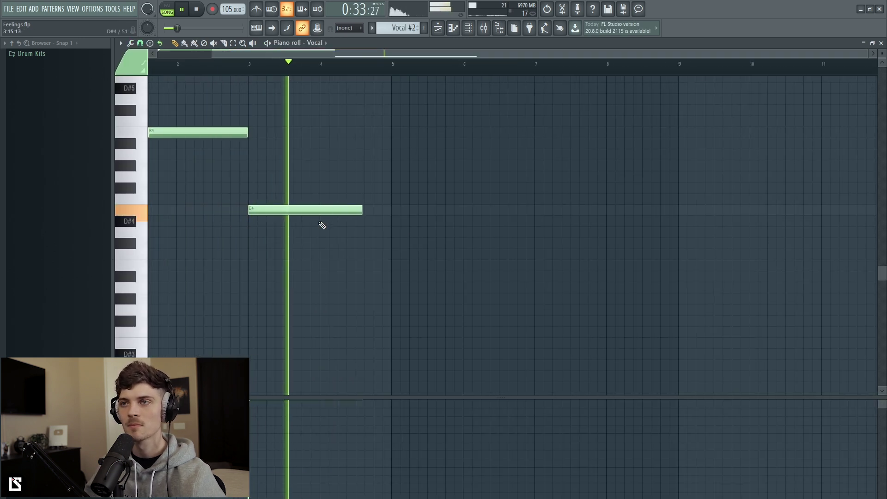
{"action": "left_click", "coordinate": [438, 28]}
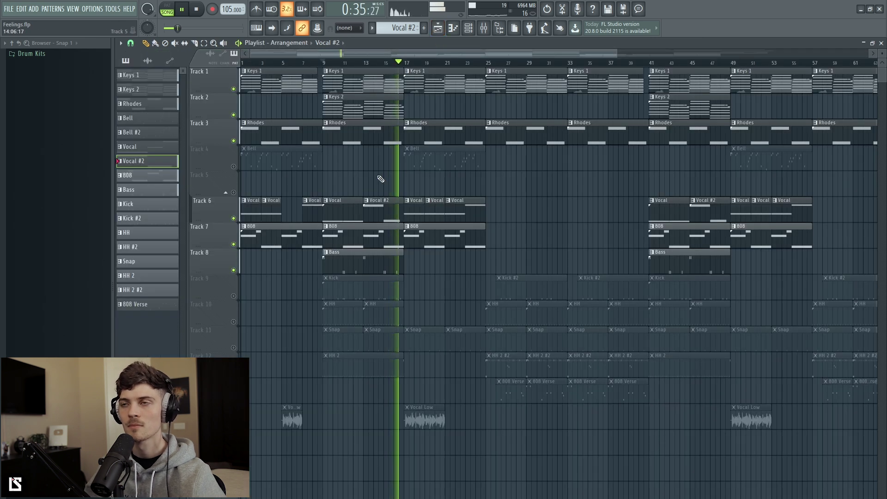
{"action": "key", "text": "space"}
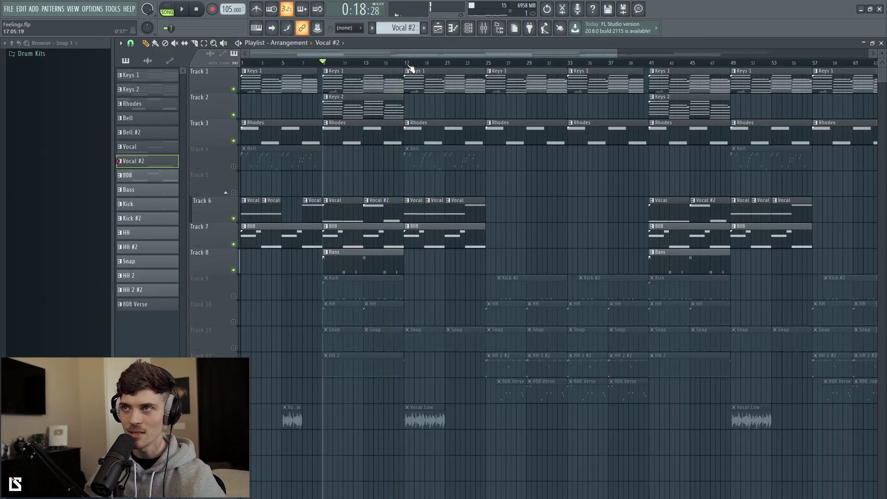
Step: Select the clips of the bar 17 section and of the intro in turn, and play the arrangement from bar 17
{"action": "left_click_drag", "start_coordinate": [414, 88], "coordinate": [408, 412]}
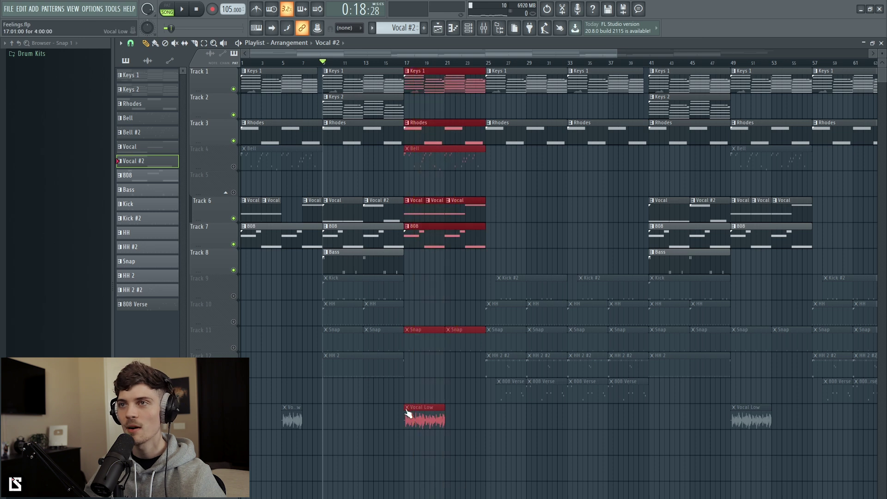
{"action": "left_click_drag", "start_coordinate": [251, 86], "coordinate": [295, 480]}
{"action": "left_click_drag", "start_coordinate": [412, 300], "coordinate": [447, 352]}
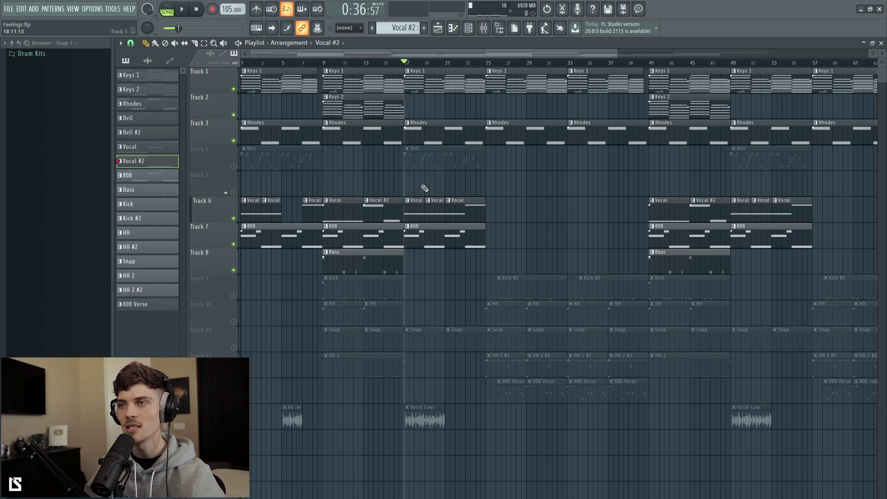
{"action": "key", "text": "space"}
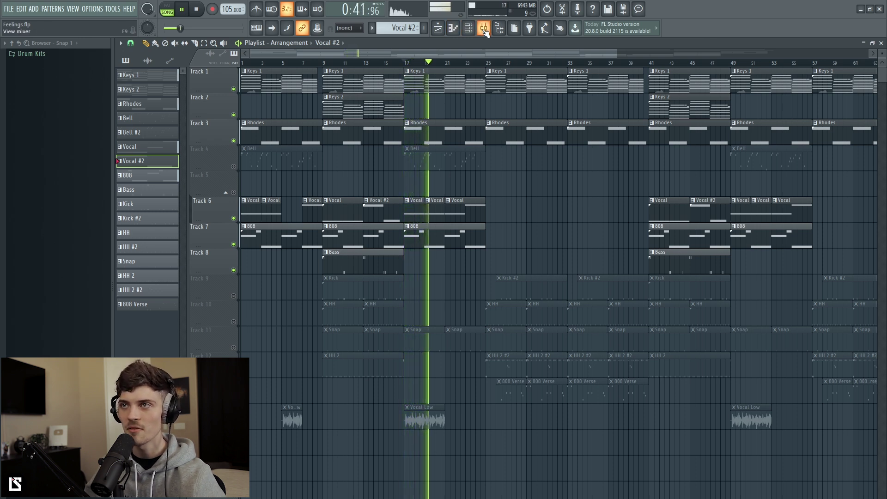
{"action": "key", "text": "space"}
Step: Replay the bar 17 section with the mixer open, watching the Sine, keys and vocal levels, and close the mixer
{"action": "key", "text": "F9"}
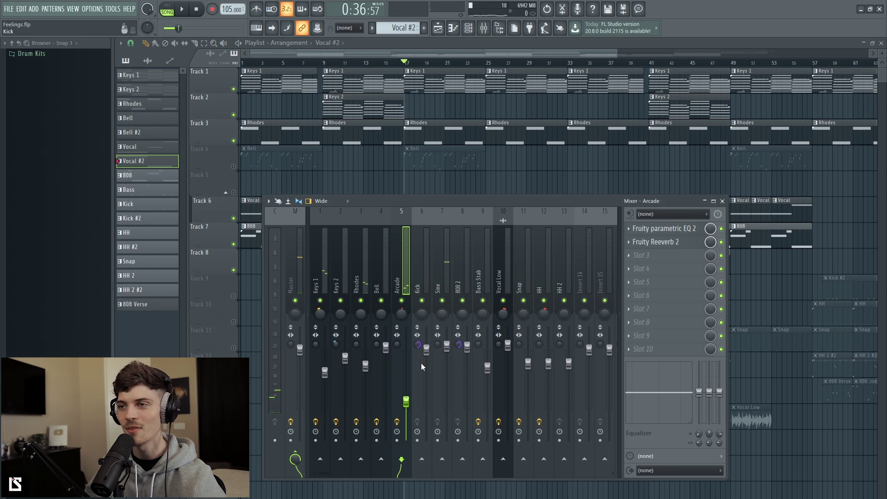
{"action": "key", "text": "space"}
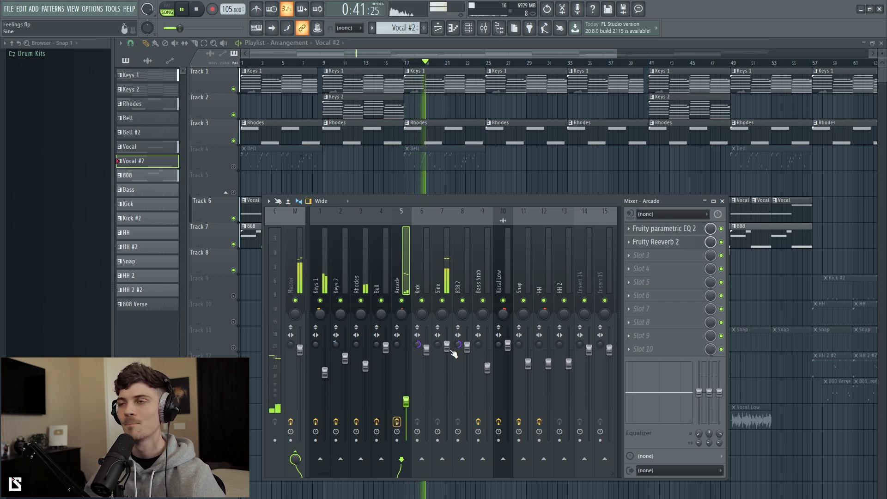
{"action": "key", "text": "F9"}
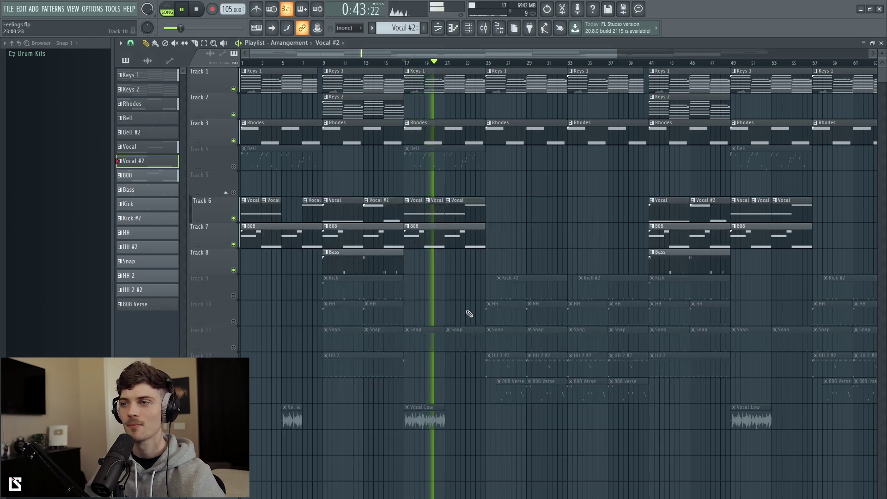
{"action": "key", "text": "space"}
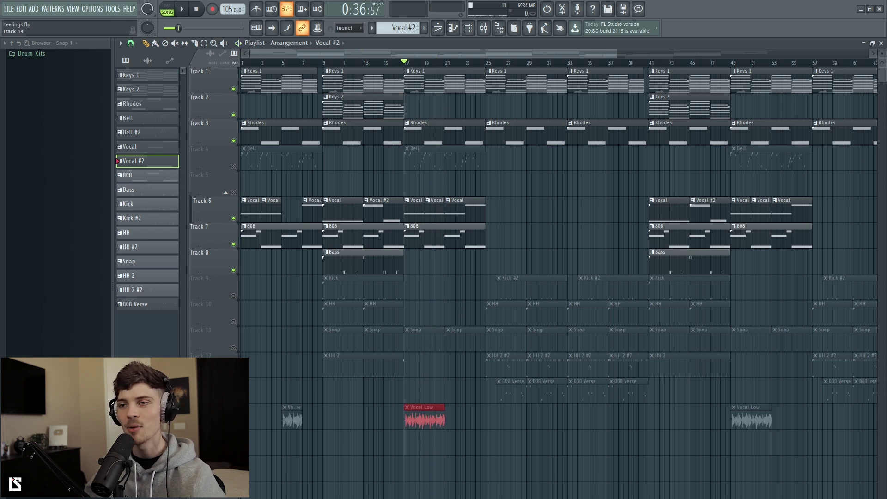
Step: Solo the track holding the Vocal Low clips and play it alone from bar 17
{"action": "right_click", "coordinate": [233, 424]}
{"action": "key", "text": "space"}
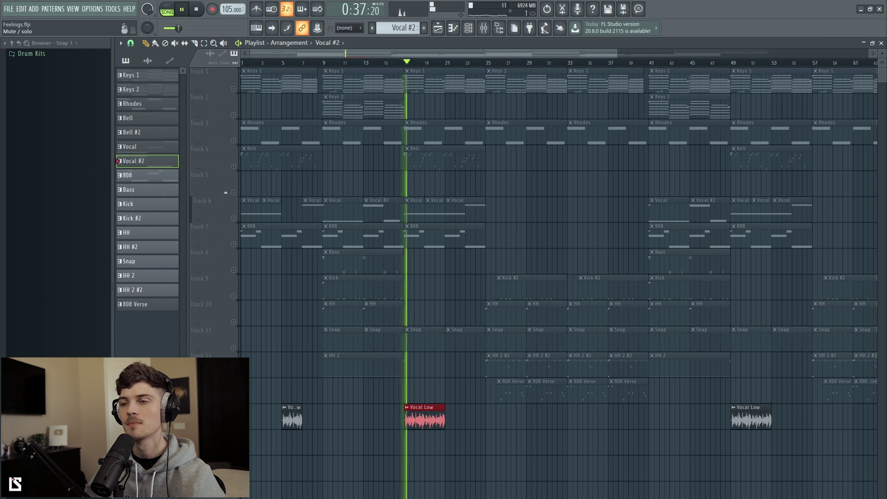
{"action": "key", "text": "space"}
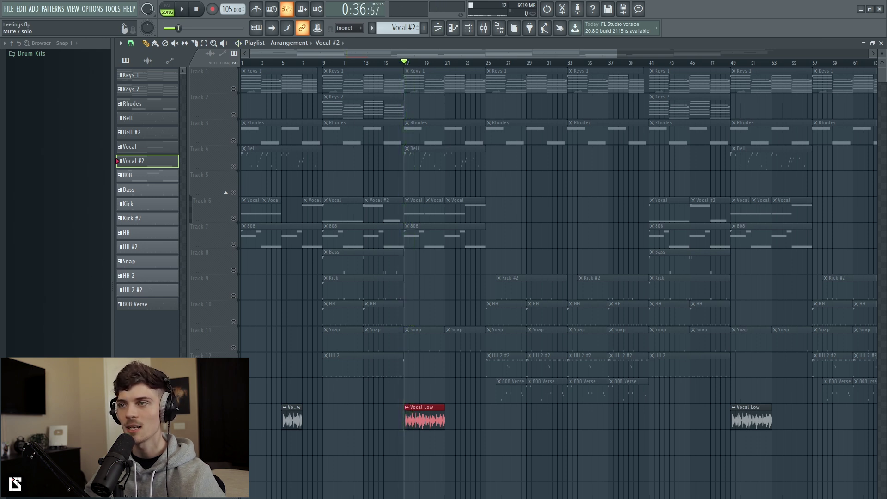
Step: Take the Vocal Low track out of solo, mute Track 4, and play the beat from bar 17 without the bell
{"action": "right_click", "coordinate": [233, 425]}
{"action": "left_click", "coordinate": [233, 167]}
{"action": "key", "text": "space"}
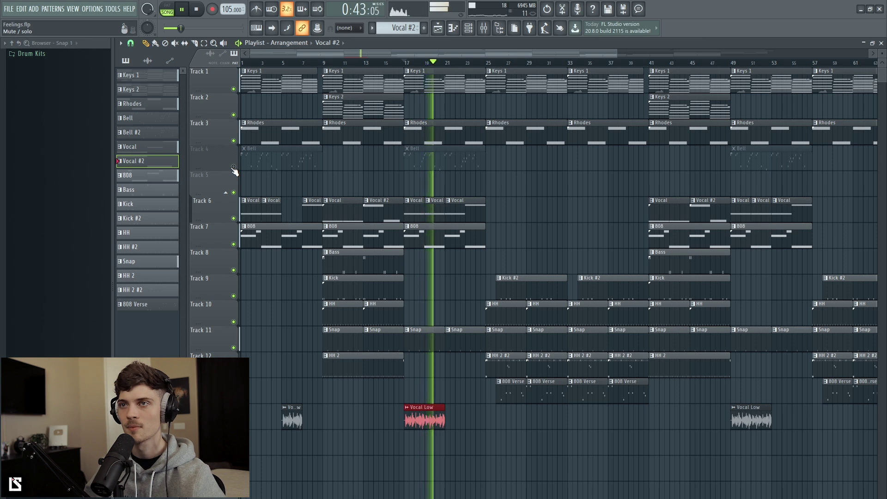
{"action": "key", "text": "space"}
Step: Solo Track 4 and inspect the Bell channel's Omnisphere patch, closing the instrument and the channel rack
{"action": "left_click", "coordinate": [233, 166]}
{"action": "left_click", "coordinate": [233, 192]}
{"action": "right_click", "coordinate": [233, 166]}
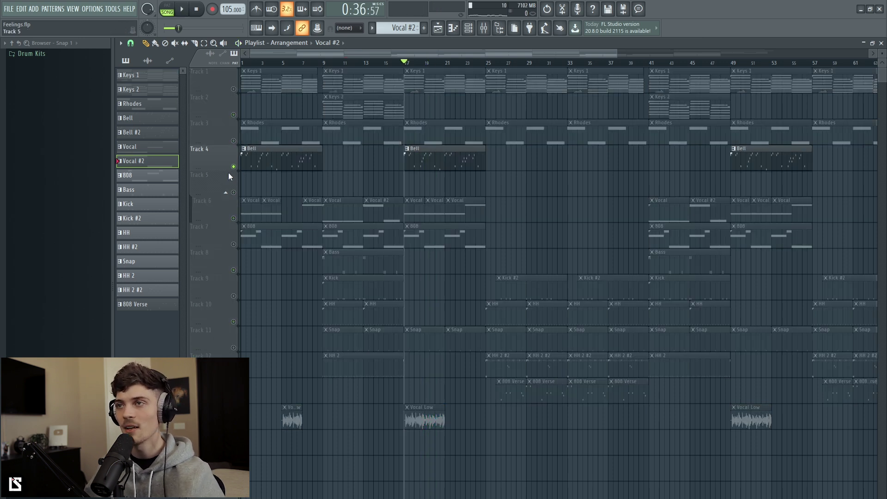
{"action": "key", "text": "F6"}
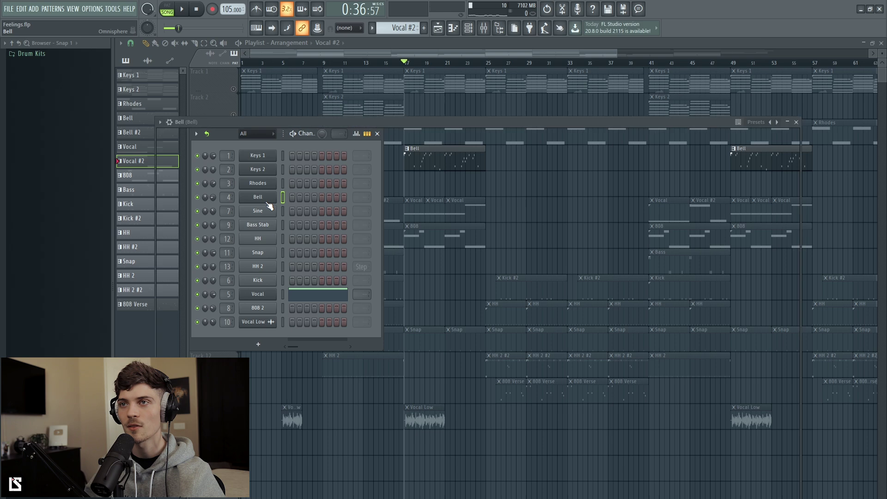
{"action": "left_click", "coordinate": [268, 201]}
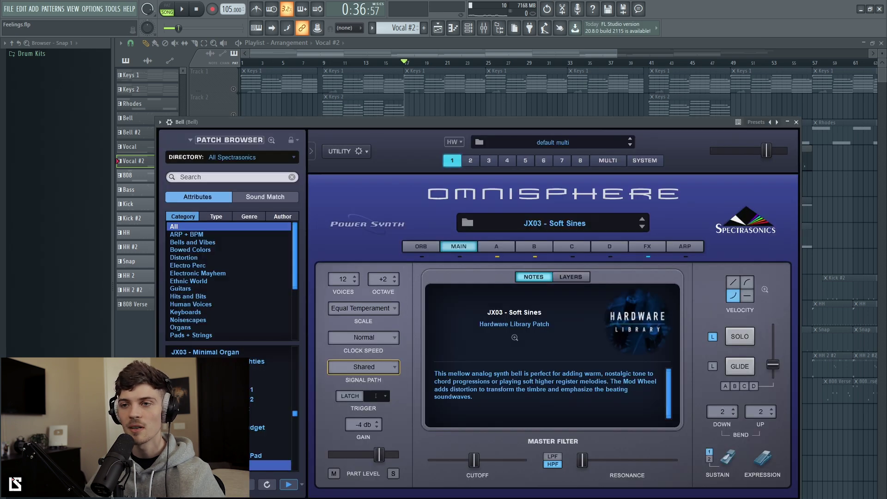
{"action": "left_click", "coordinate": [796, 123]}
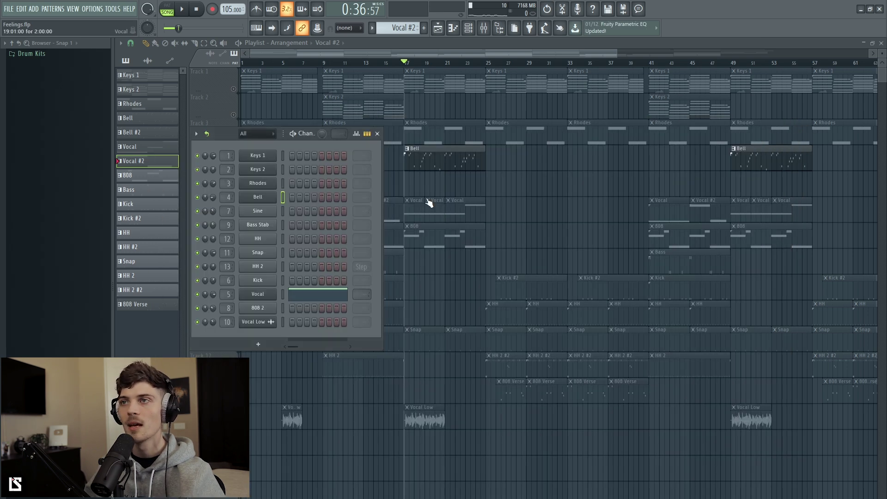
{"action": "key", "text": "F6"}
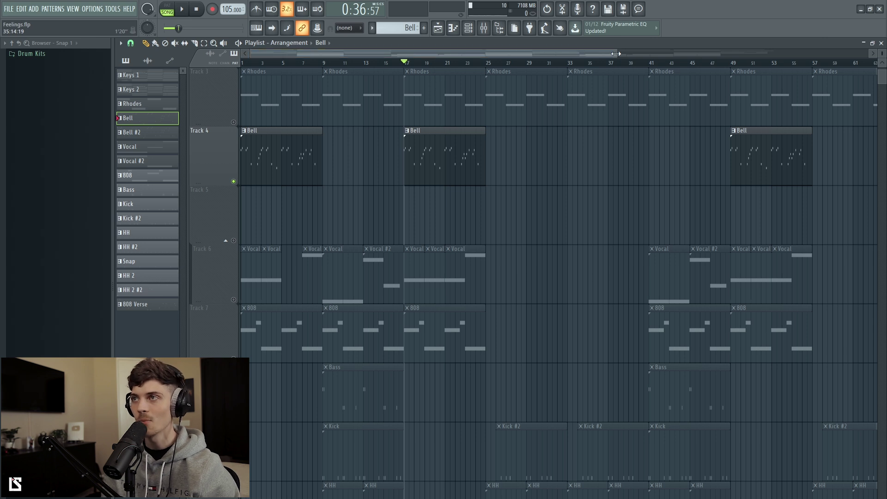
Step: Look over the Bell clips across the whole arrangement and take Track 4 out of solo
{"action": "left_click_drag", "start_coordinate": [616, 53], "coordinate": [869, 53]}
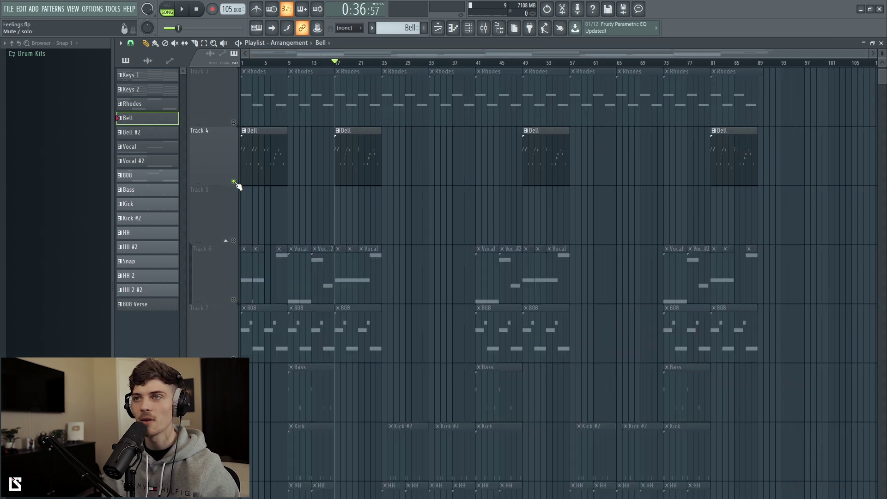
{"action": "right_click", "coordinate": [234, 181]}
{"action": "left_click_drag", "start_coordinate": [881, 54], "coordinate": [881, 63]}
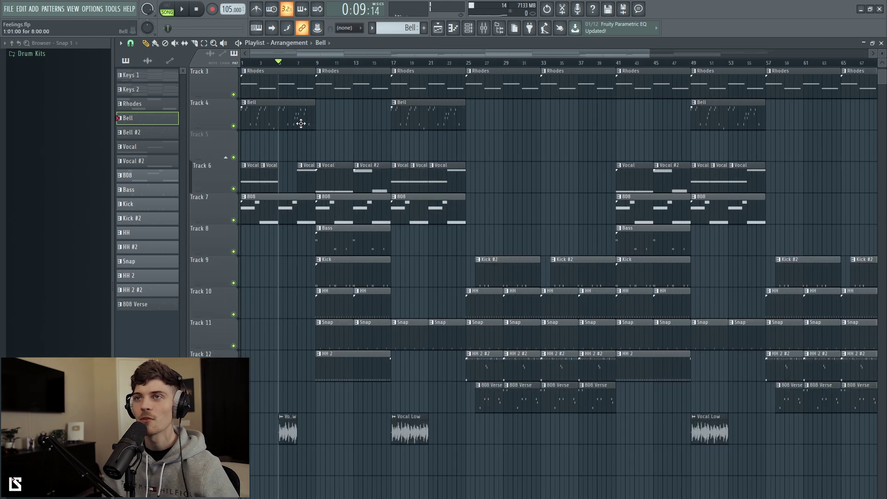
Step: Compare the beat with and without a temporary Bell clip at bar 9 on Track 4, playing from the middle of bar 8
{"action": "left_click", "coordinate": [323, 118]}
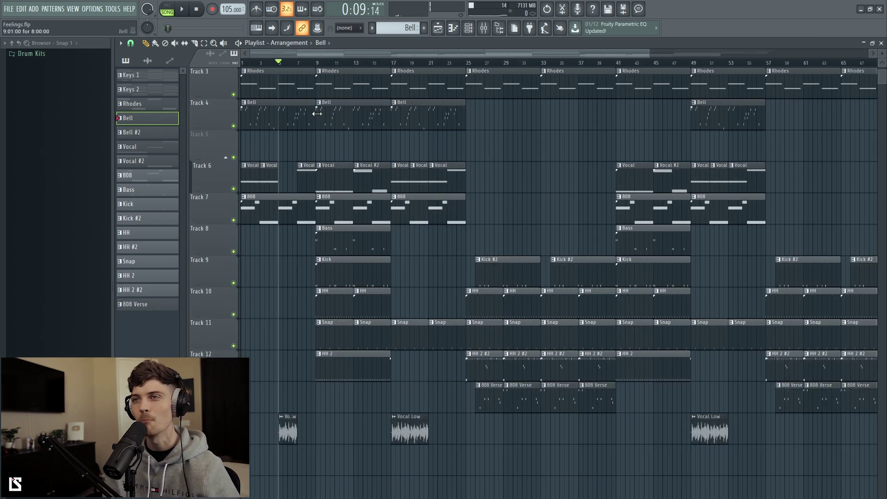
{"action": "left_click", "coordinate": [313, 64]}
{"action": "scroll", "coordinate": [341, 117], "scroll_direction": "up", "scroll_amount": 2}
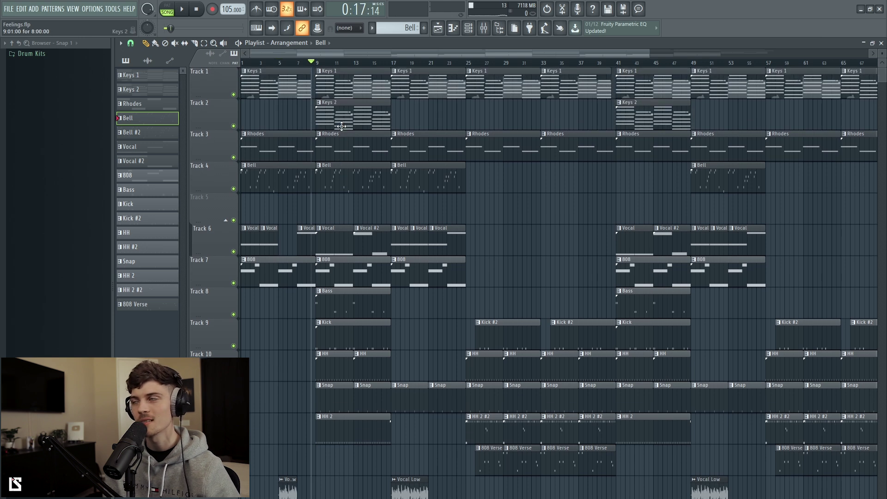
{"action": "left_click_drag", "start_coordinate": [881, 54], "coordinate": [880, 57]}
{"action": "key", "text": "space"}
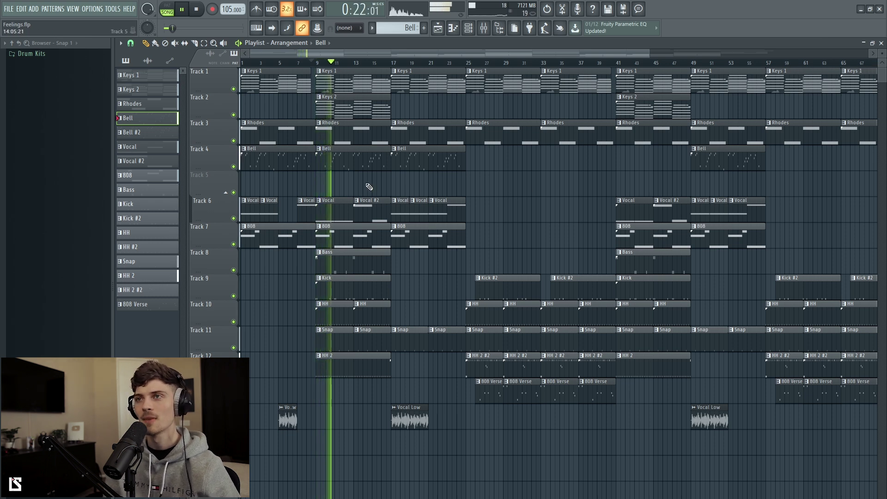
{"action": "key", "text": "space"}
{"action": "right_click", "coordinate": [353, 158]}
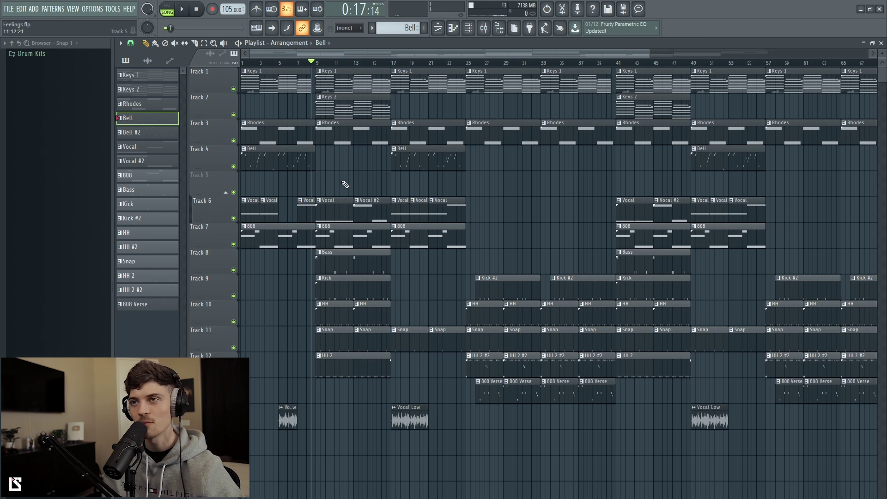
{"action": "key", "text": "space"}
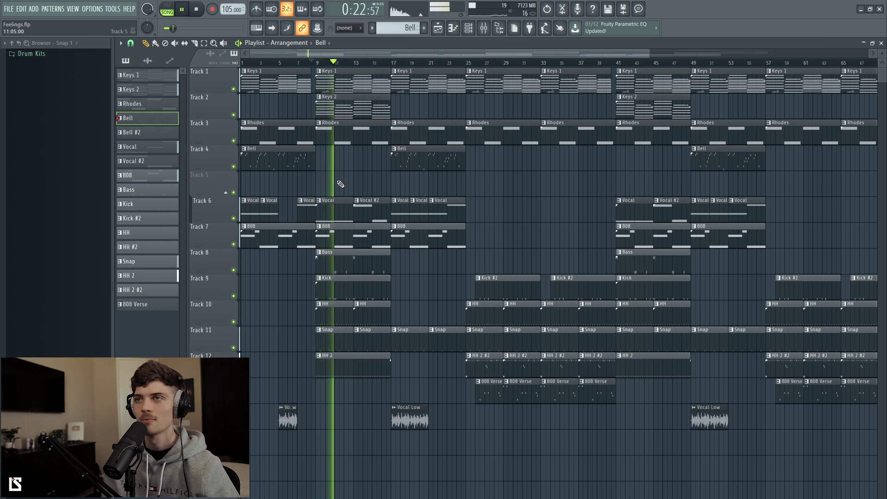
{"action": "key", "text": "space"}
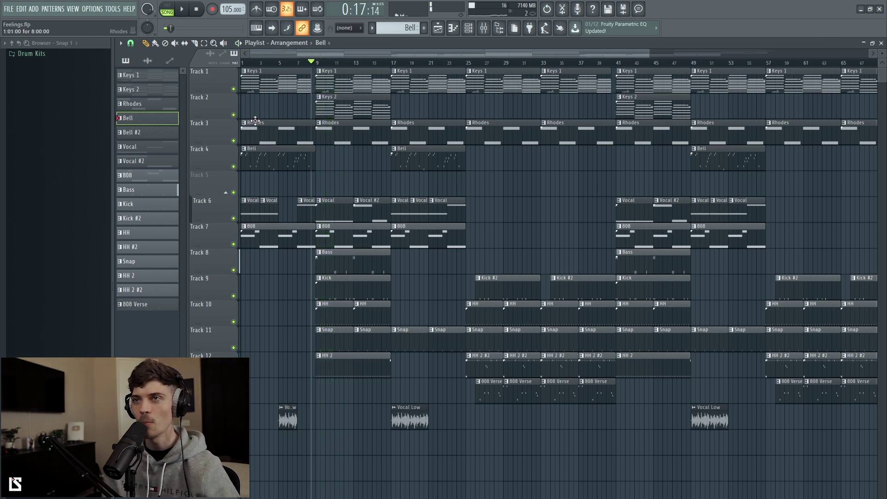
Step: Solo Track 2, play the Keys 2 chords alone from bar 9, and take the track out of solo
{"action": "right_click", "coordinate": [234, 115]}
{"action": "left_click", "coordinate": [319, 64]}
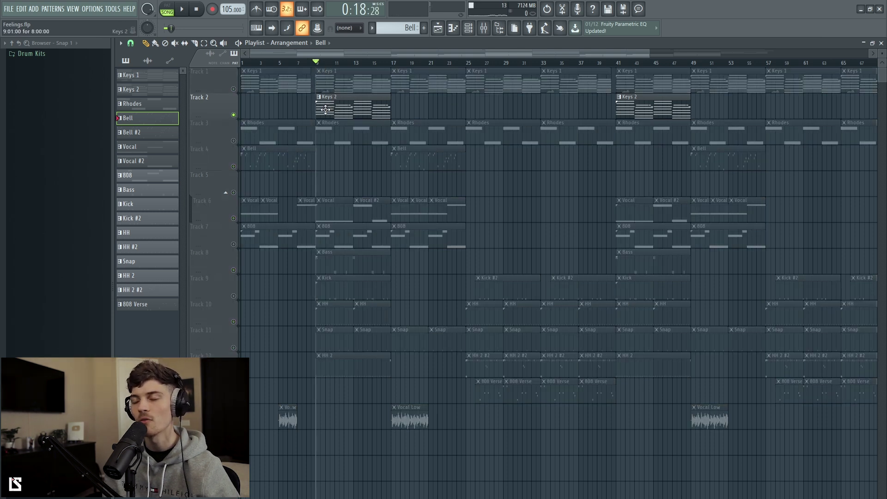
{"action": "key", "text": "space"}
{"action": "key", "text": "space"}
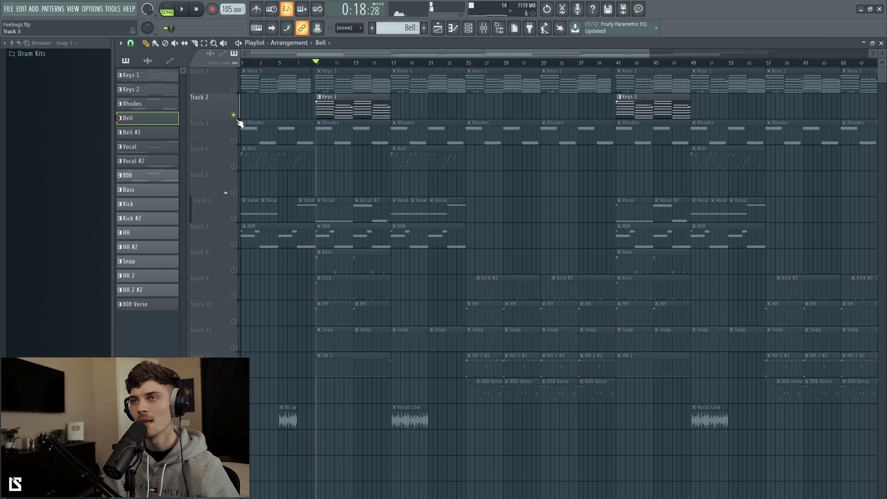
{"action": "right_click", "coordinate": [234, 116]}
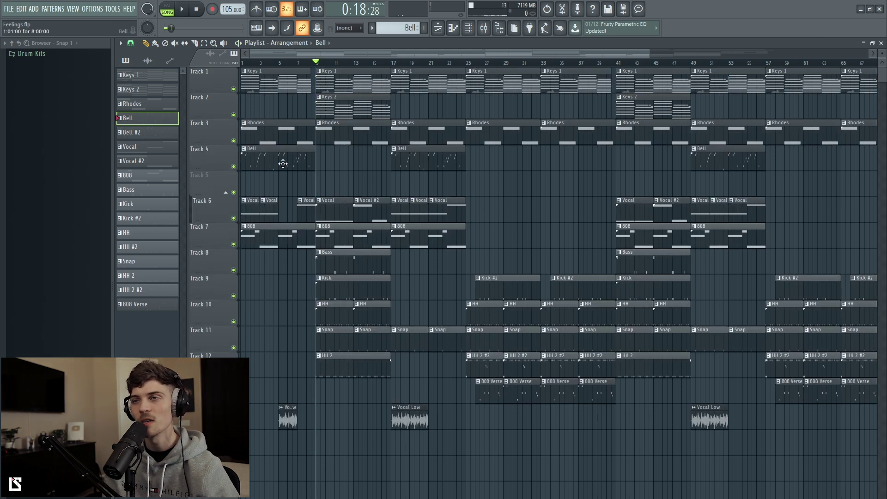
Step: Move the playback position to bar 16 and select the keys, Rhodes, bell, vocal and 808 clips starting at bar 17
{"action": "left_click_drag", "start_coordinate": [282, 162], "coordinate": [443, 172]}
{"action": "left_click", "coordinate": [493, 174]}
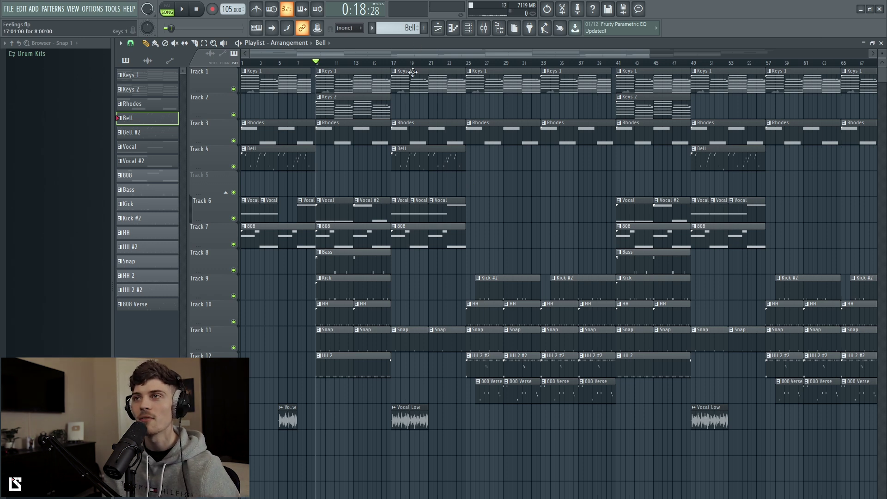
{"action": "scroll", "coordinate": [395, 66], "scroll_direction": "down", "scroll_amount": 2}
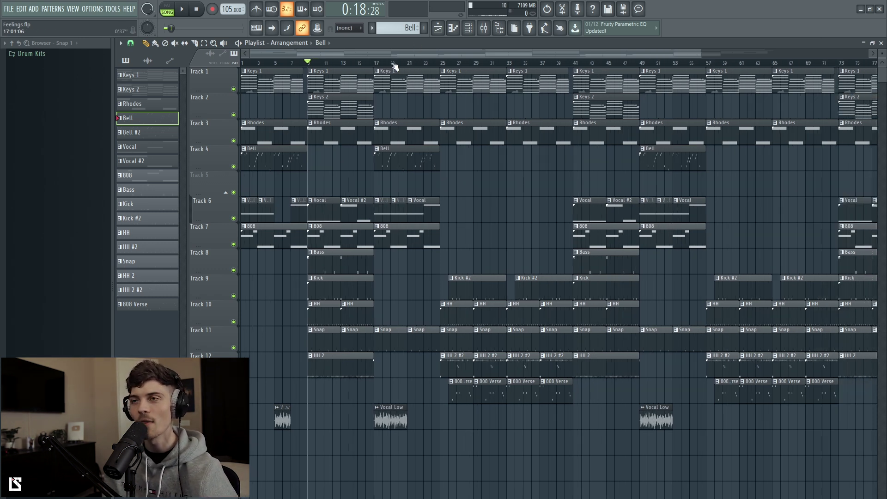
{"action": "left_click", "coordinate": [366, 64]}
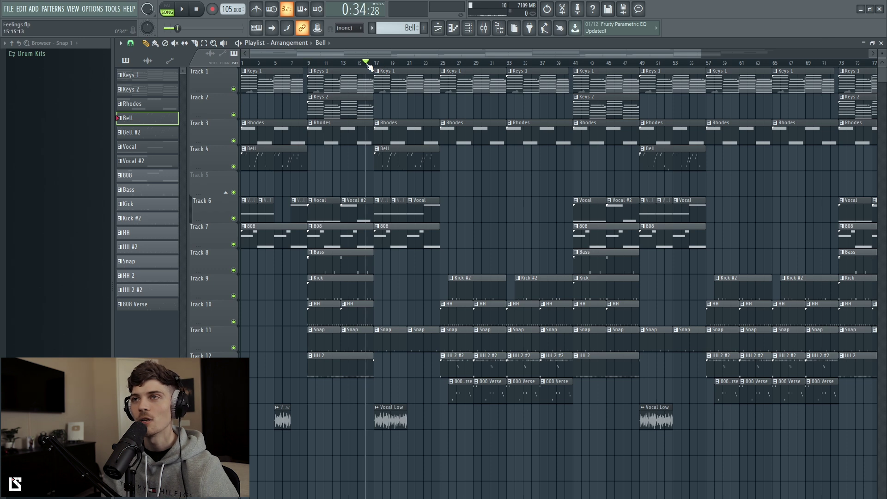
{"action": "left_click_drag", "start_coordinate": [389, 74], "coordinate": [424, 279]}
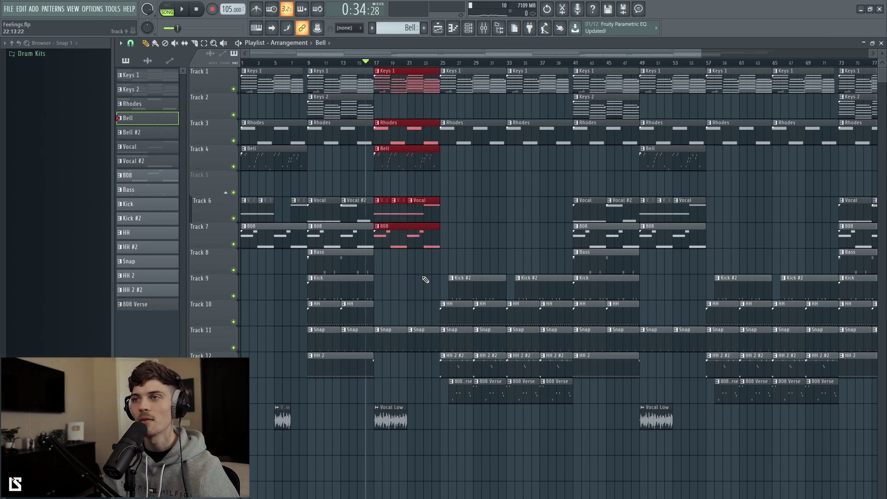
Step: Clear the clip selection and play from bar 16 into the verse, selecting the 808 Verse clips between bars 26 and 41 and deselecting them
{"action": "left_click", "coordinate": [425, 278]}
{"action": "key", "text": "space"}
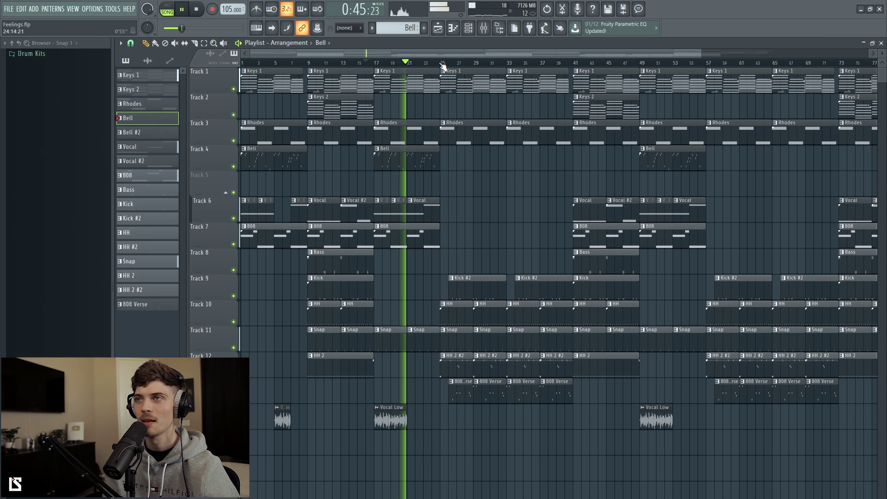
{"action": "scroll", "coordinate": [441, 65], "scroll_direction": "up", "scroll_amount": 4}
{"action": "scroll", "coordinate": [442, 67], "scroll_direction": "up", "scroll_amount": 2}
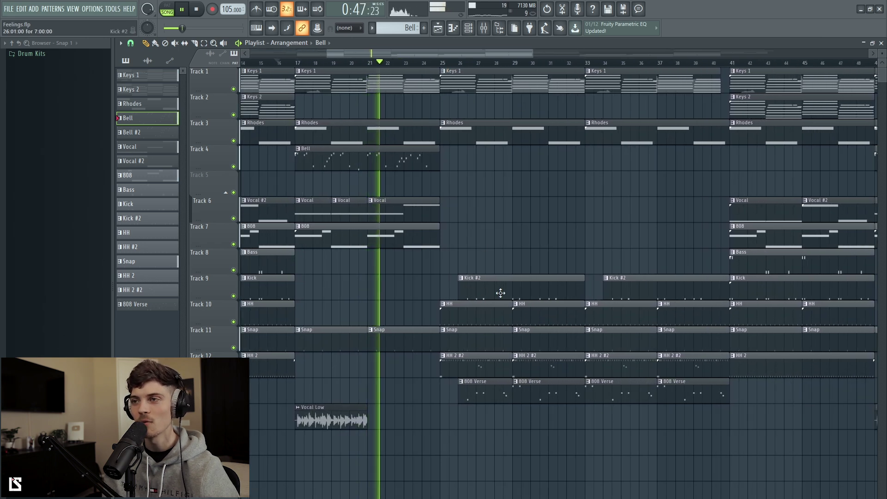
{"action": "left_click_drag", "start_coordinate": [477, 379], "coordinate": [671, 407]}
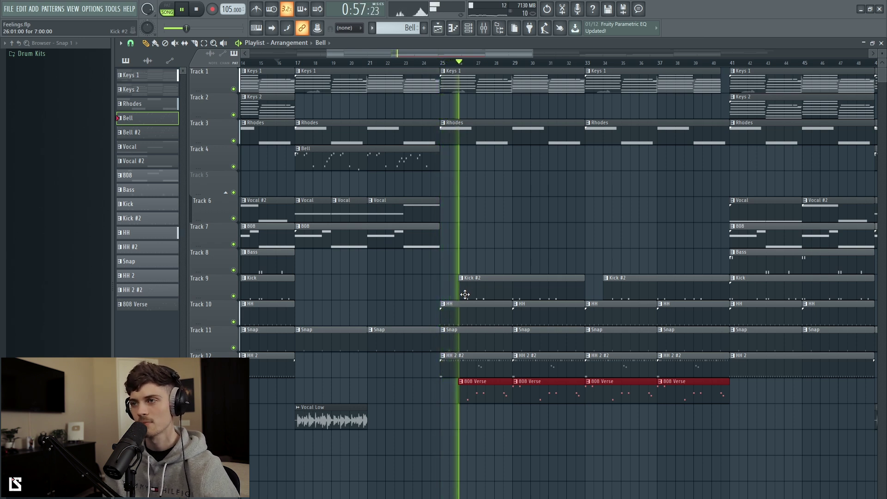
{"action": "left_click", "coordinate": [493, 442], "text": "ctrl"}
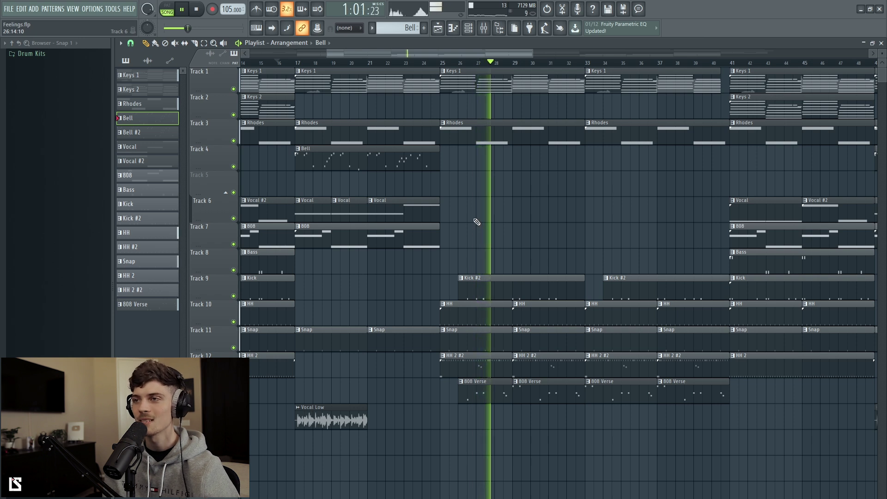
{"action": "key", "text": "space"}
Step: Extend the starts of the first Kick #2 and 808 Verse clips back to bar 25 and play from bar 24
{"action": "left_click", "coordinate": [434, 63]}
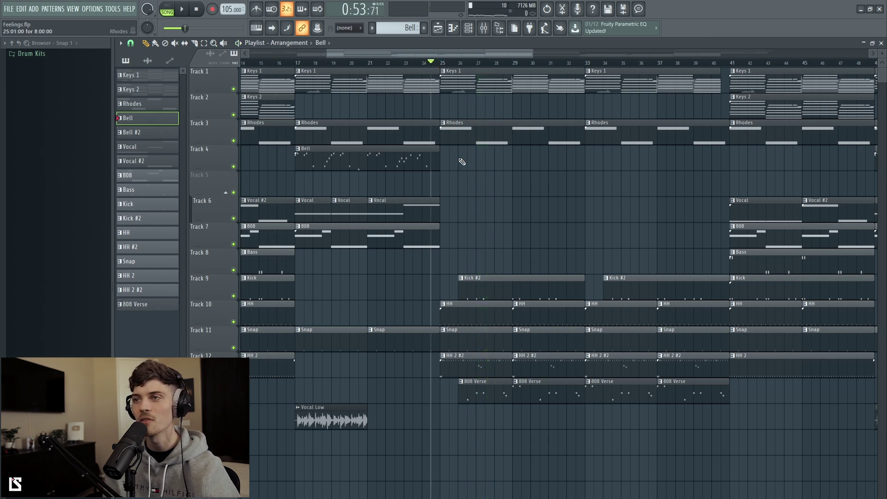
{"action": "left_click_drag", "start_coordinate": [461, 287], "coordinate": [442, 292]}
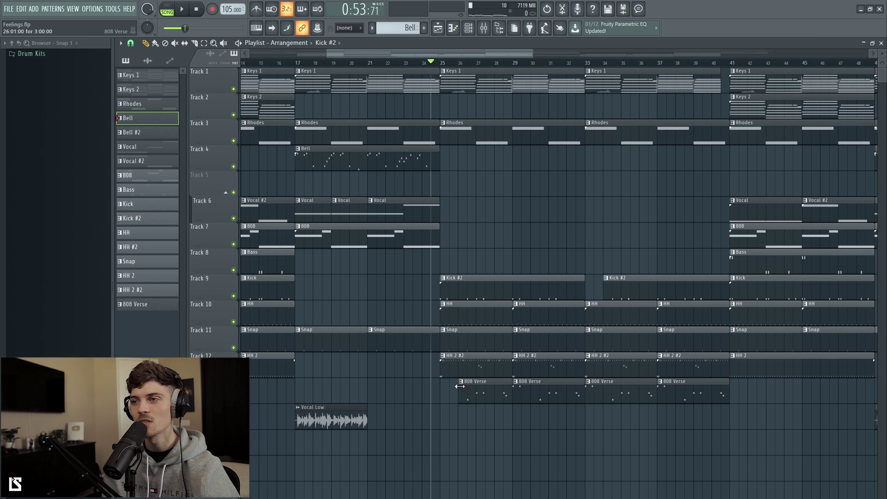
{"action": "left_click_drag", "start_coordinate": [459, 385], "coordinate": [442, 386]}
{"action": "left_click", "coordinate": [422, 63]}
{"action": "key", "text": "space"}
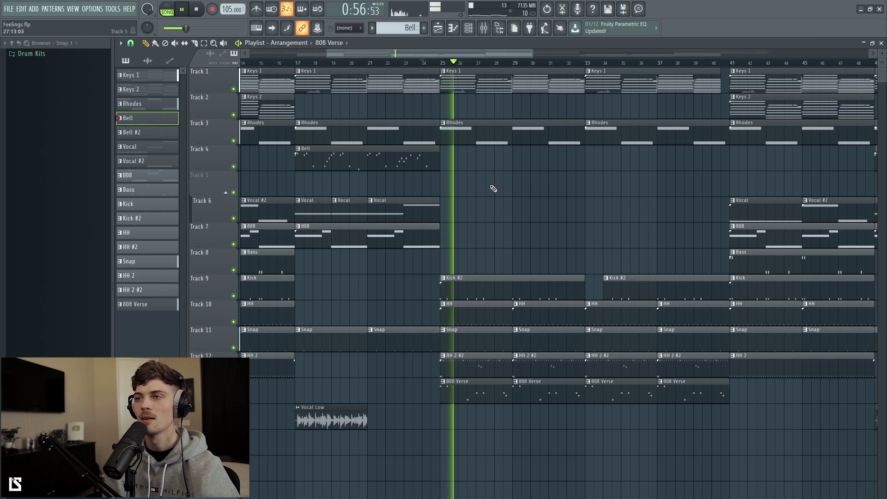
Step: Stop playback and trim the starts of the first Kick #2 and 808 Verse clips to bar 26
{"action": "key", "text": "space"}
{"action": "left_click_drag", "start_coordinate": [441, 287], "coordinate": [458, 289]}
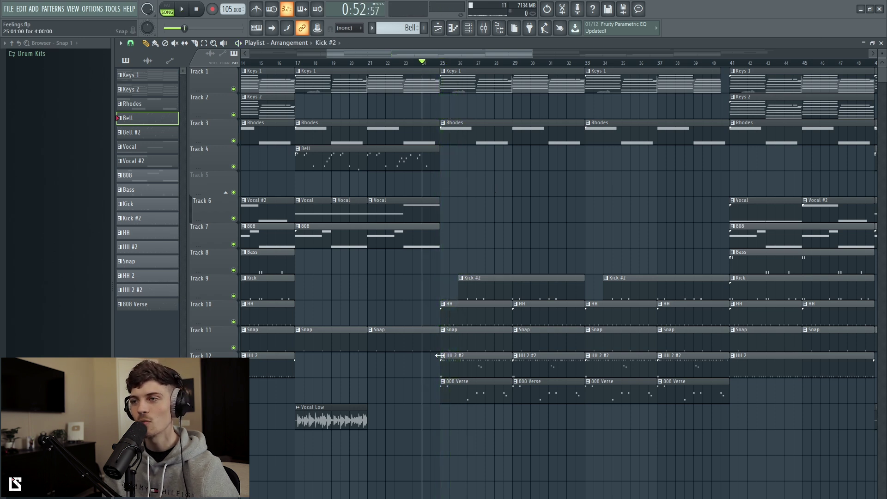
{"action": "left_click_drag", "start_coordinate": [439, 394], "coordinate": [459, 400]}
Step: Play the verse entry from bar 24 with the kick and 808 held back, and look over the whole arrangement
{"action": "key", "text": "space"}
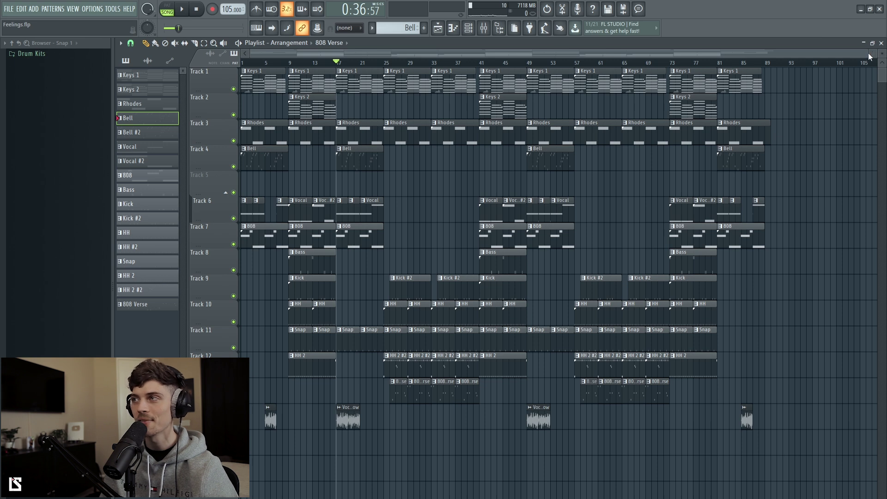
{"action": "left_click_drag", "start_coordinate": [868, 55], "coordinate": [769, 54]}
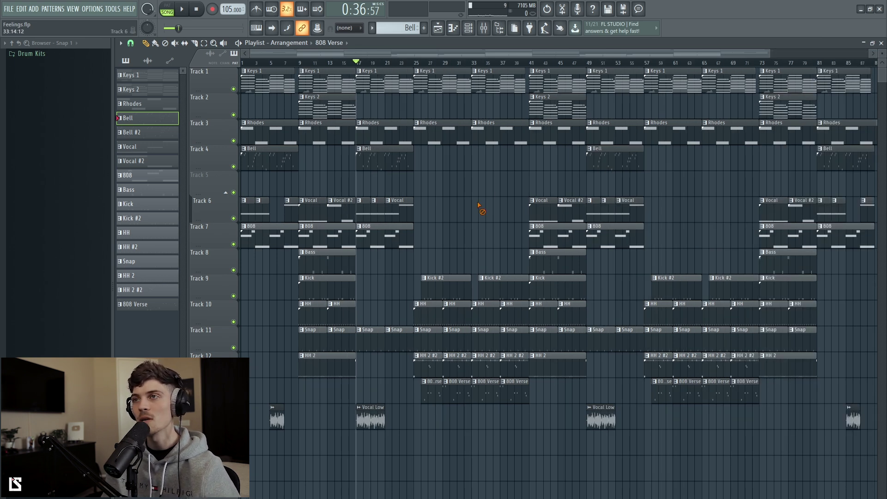